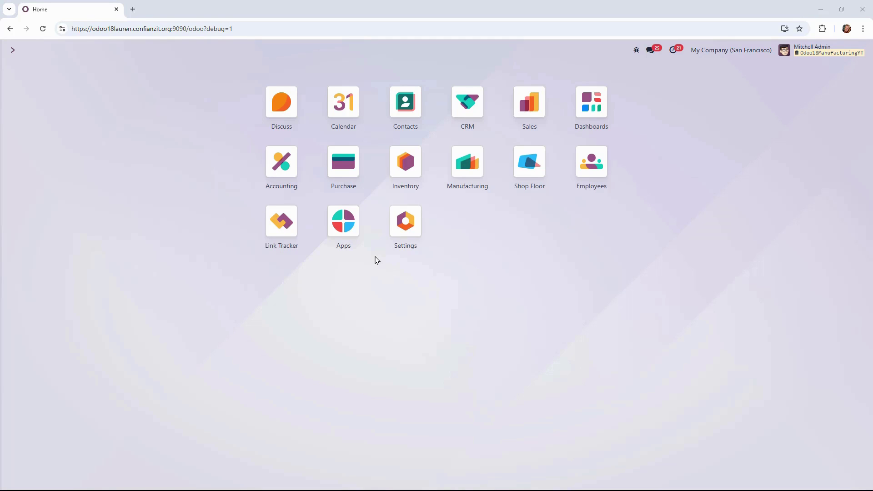
Open the Contacts app and switch it to list view
{"action": "left_click", "coordinate": [339, 225]}
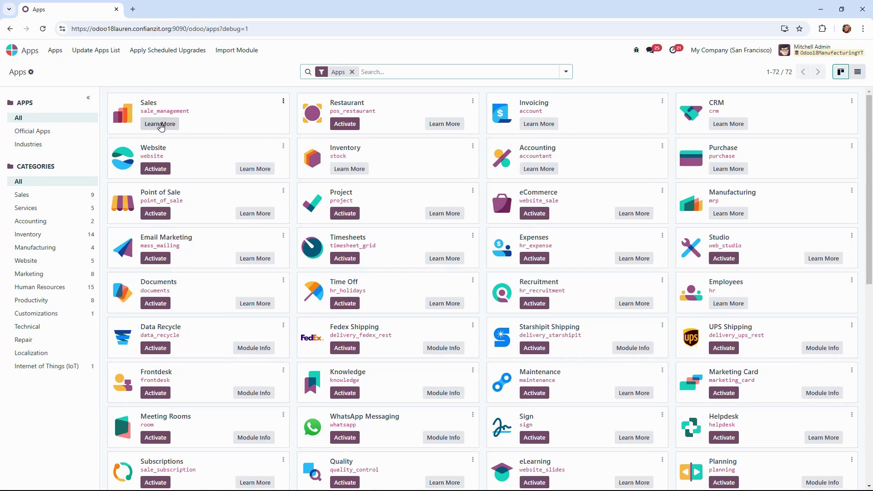
{"action": "left_click", "coordinate": [7, 52]}
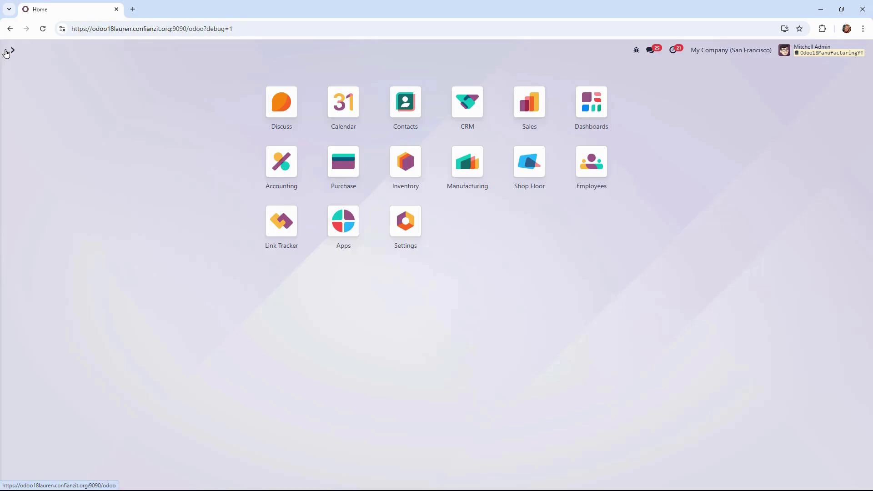
{"action": "left_click", "coordinate": [406, 103]}
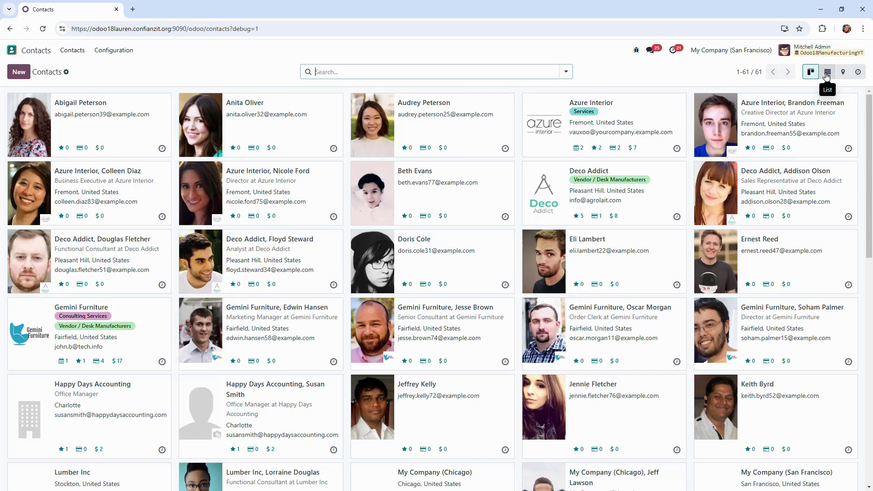
{"action": "left_click", "coordinate": [827, 72]}
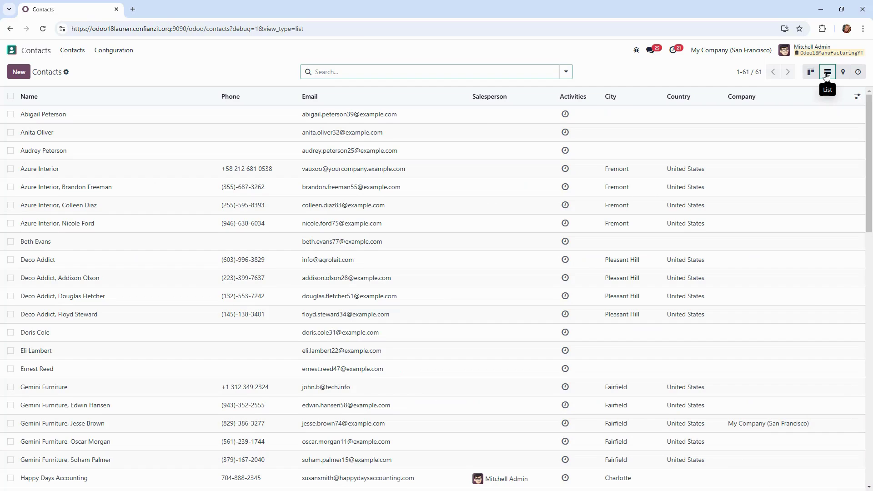
Filter the list to the 12 companies and open Azure Interior
{"action": "left_click", "coordinate": [564, 73]}
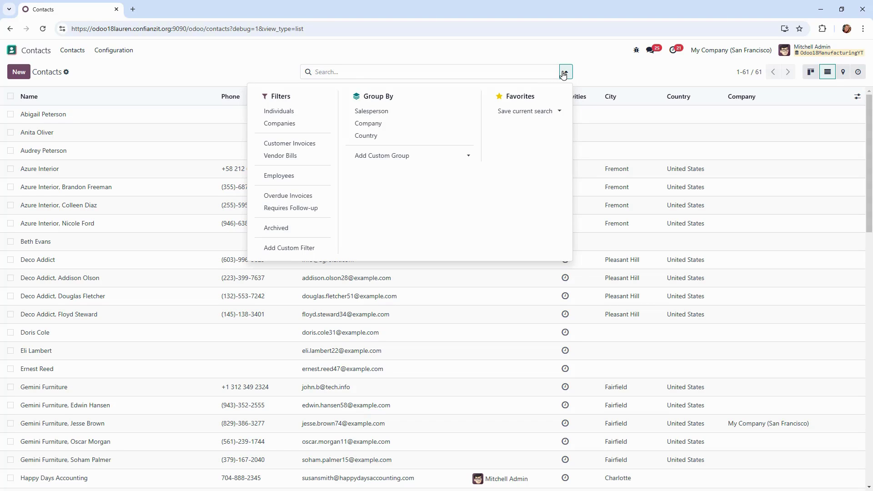
{"action": "left_click", "coordinate": [293, 132]}
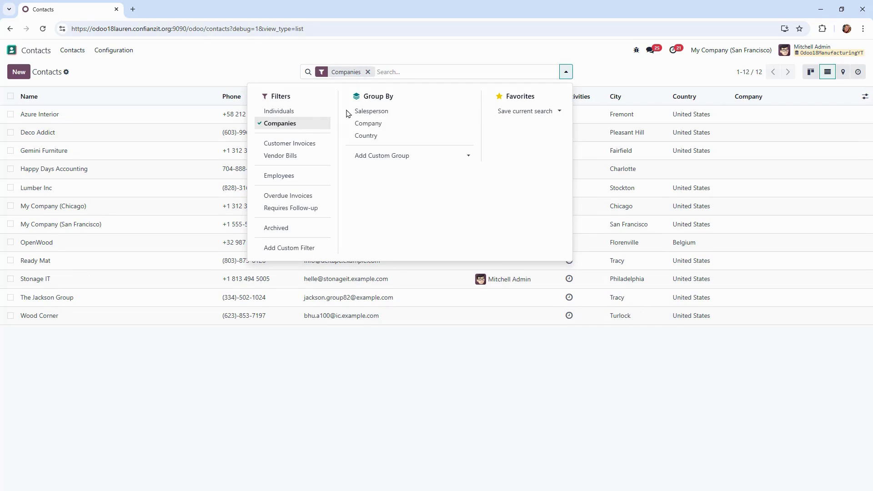
{"action": "left_click", "coordinate": [38, 122]}
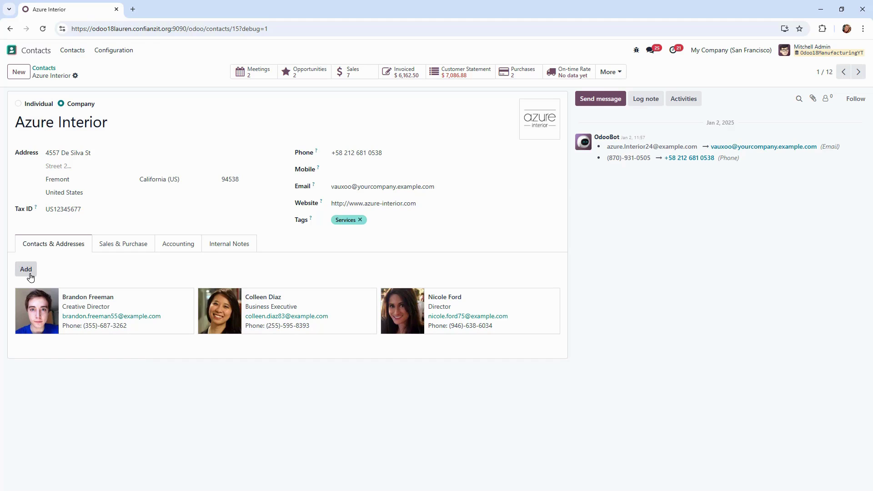
Look through Azure Interior's Sales & Purchase, Accounting and Internal Notes tabs
{"action": "left_click", "coordinate": [109, 248]}
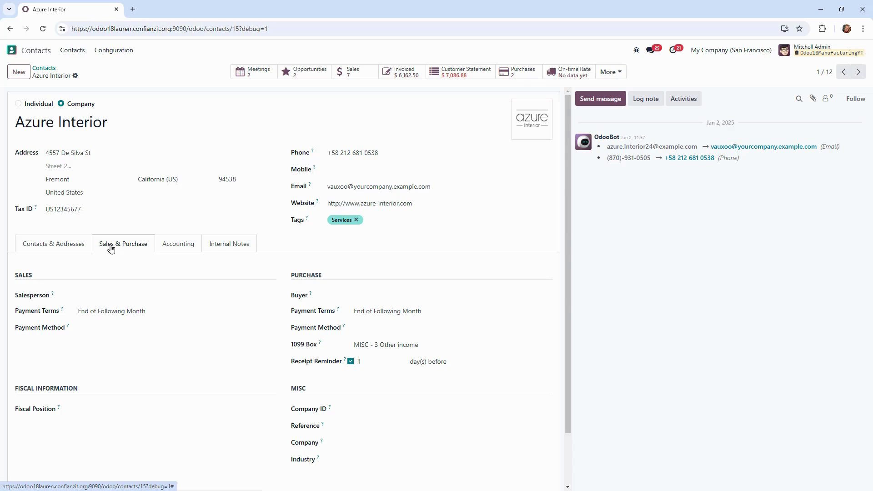
{"action": "left_click", "coordinate": [194, 252]}
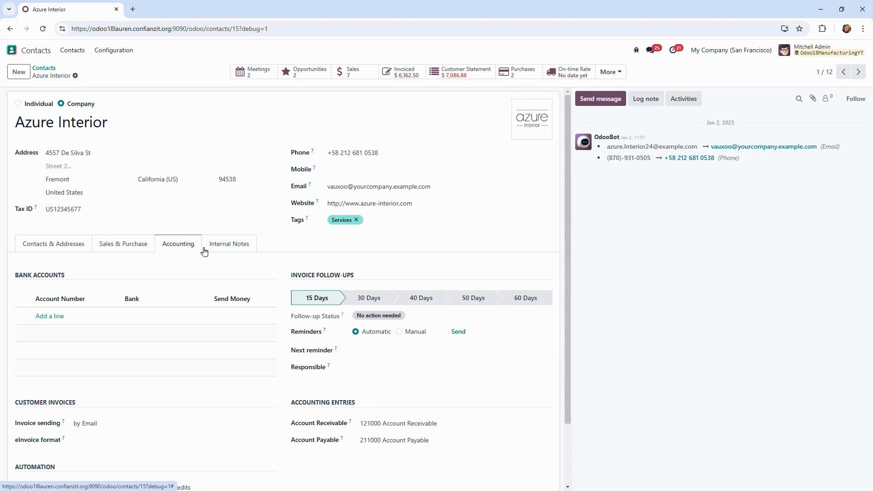
{"action": "left_click", "coordinate": [238, 253]}
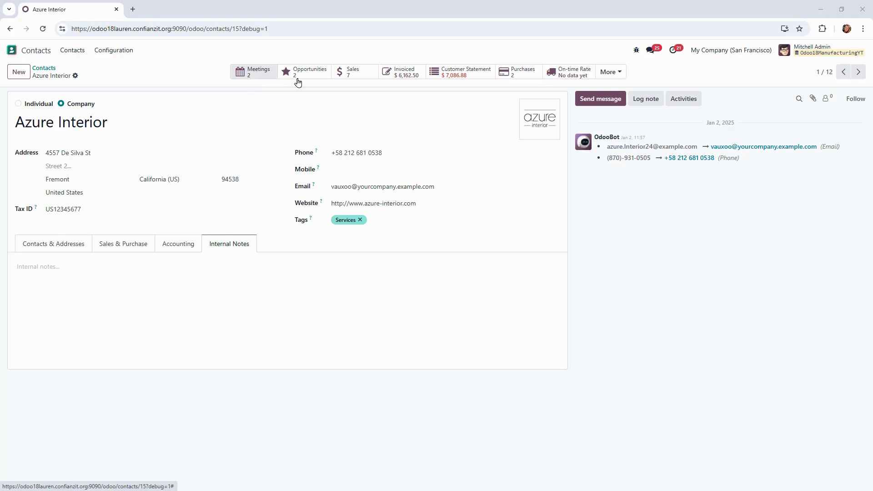
View Azure Interior's purchase order P00010, then go back to the company record
{"action": "left_click", "coordinate": [516, 71]}
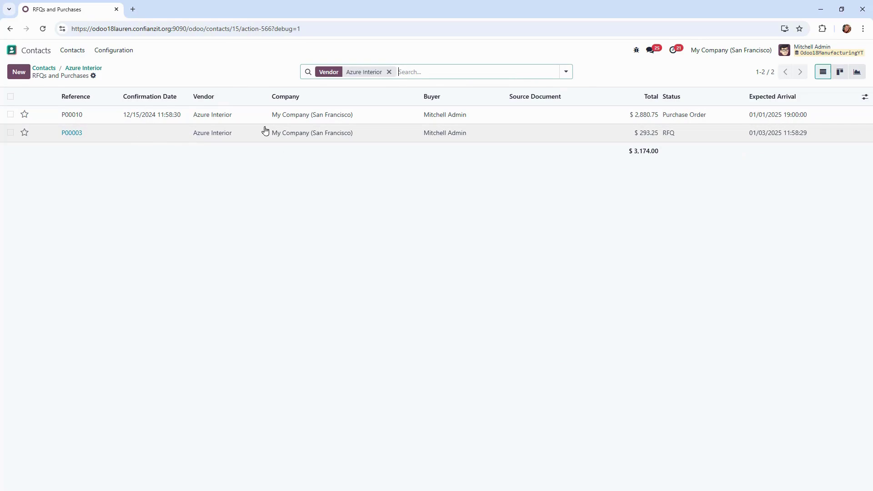
{"action": "left_click", "coordinate": [358, 117]}
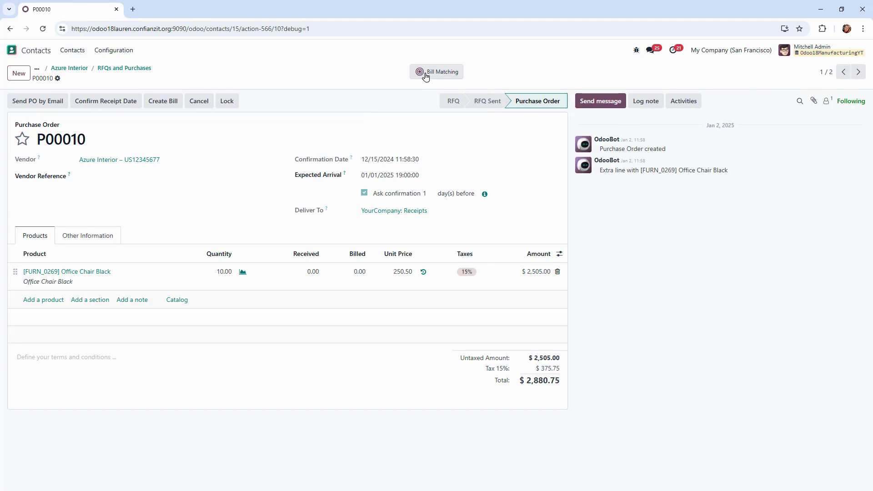
{"action": "left_click", "coordinate": [70, 69]}
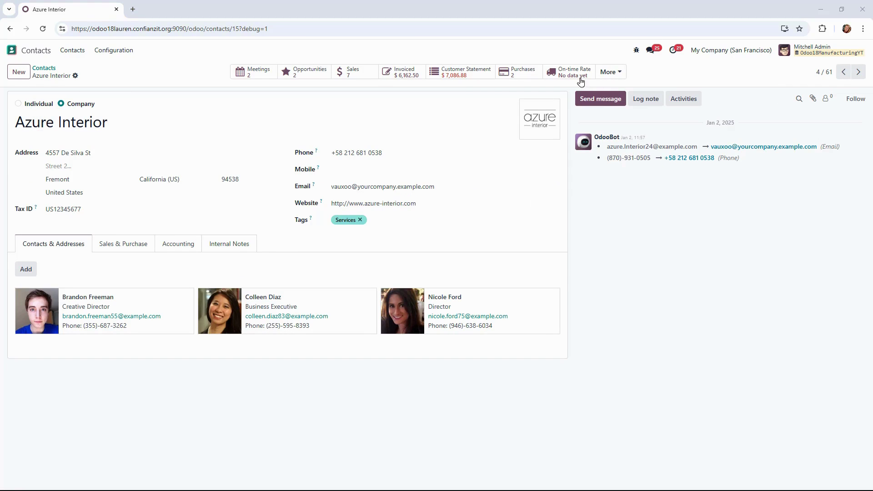
Try the Log note and Activities options, closing the activity dialog without saving
{"action": "left_click", "coordinate": [649, 97]}
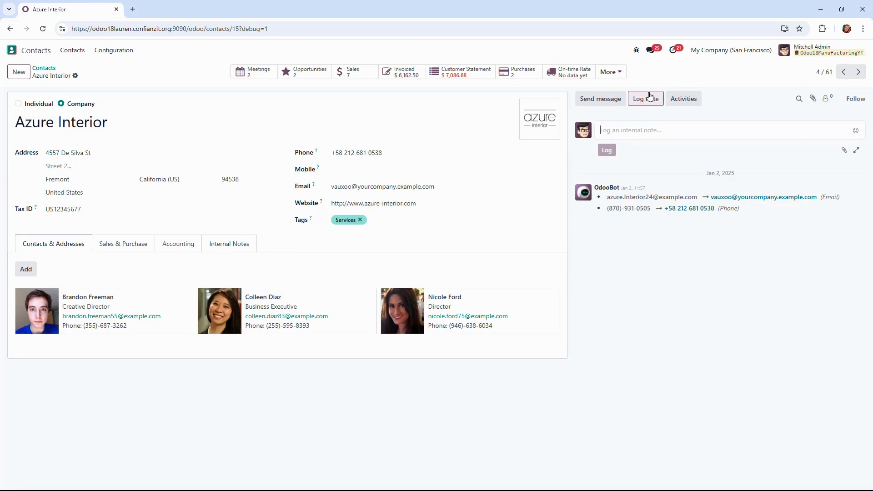
{"action": "left_click", "coordinate": [681, 100]}
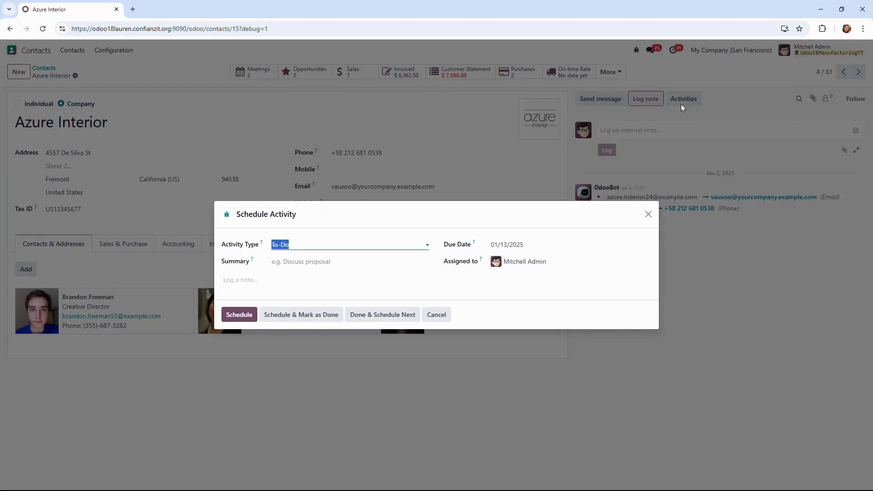
{"action": "left_click", "coordinate": [648, 215]}
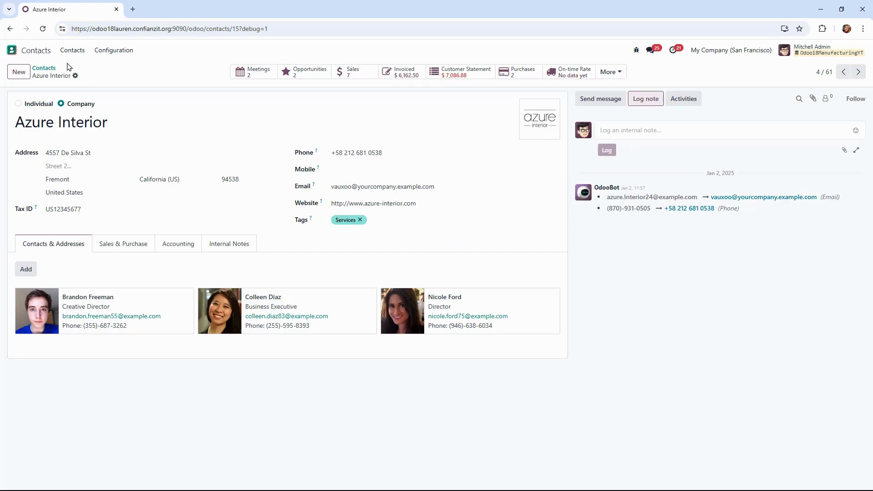
Open Inventory, browse its Operations, Products and Configuration menus, then go to Products
{"action": "left_click", "coordinate": [7, 54]}
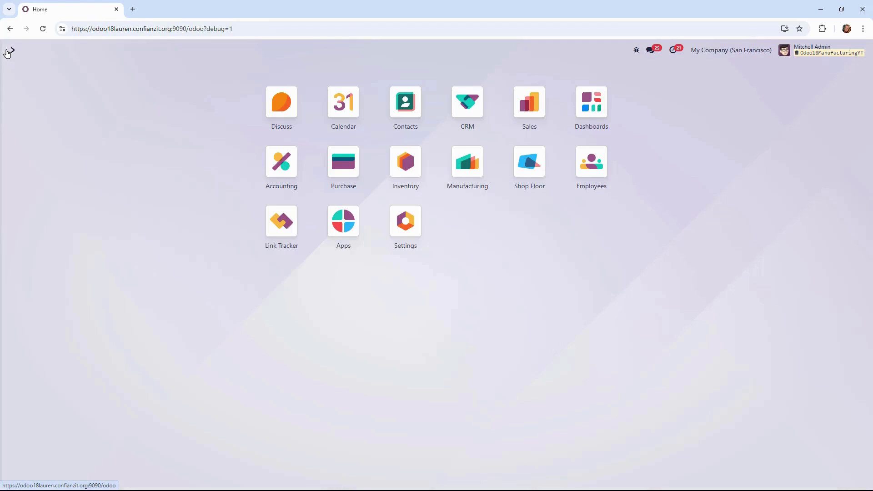
{"action": "left_click", "coordinate": [403, 178]}
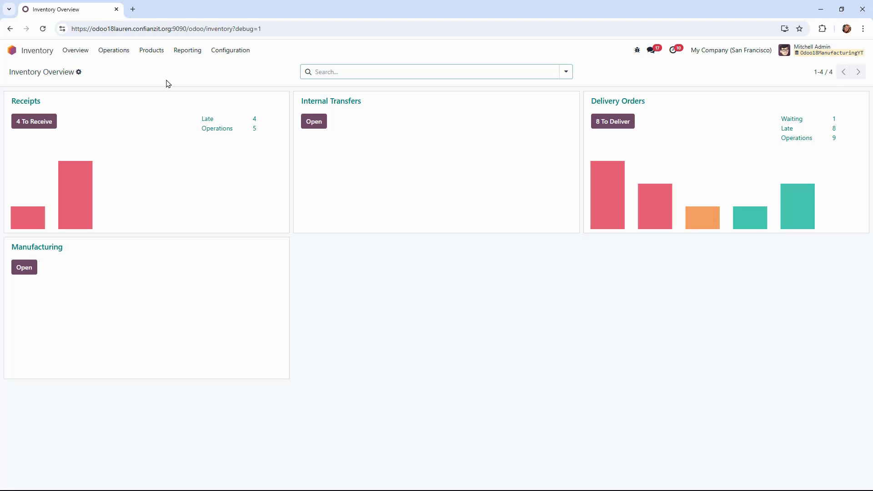
{"action": "left_click", "coordinate": [110, 52]}
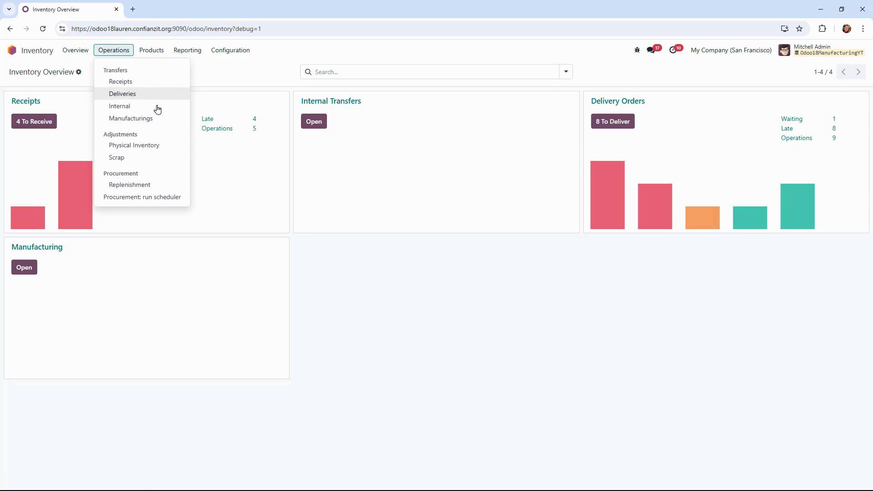
{"action": "left_click", "coordinate": [164, 55]}
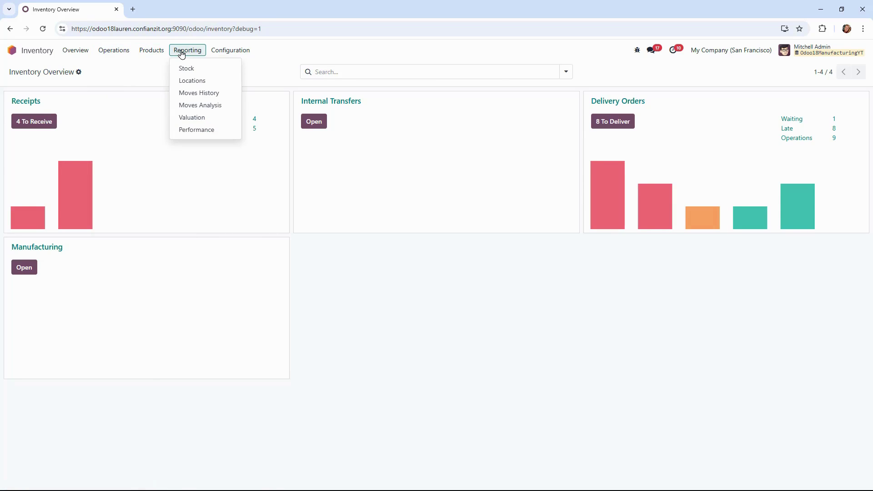
{"action": "left_click", "coordinate": [216, 53]}
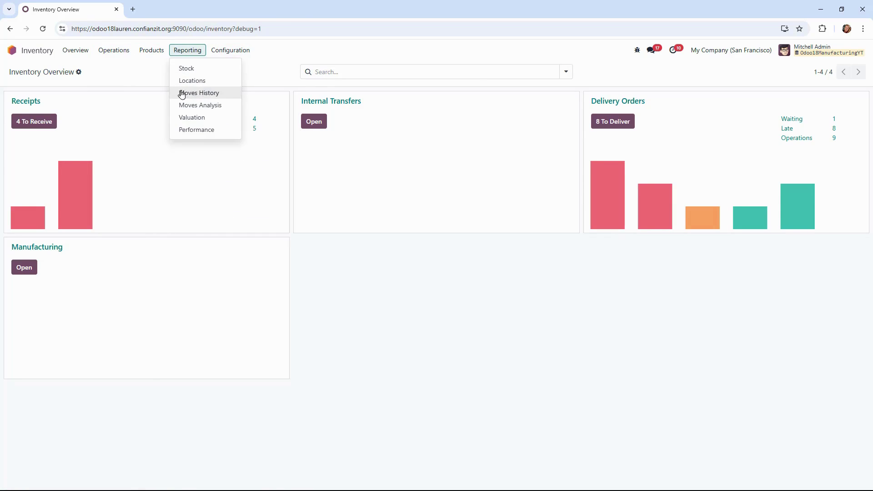
{"action": "mouse_move", "coordinate": [155, 53]}
{"action": "left_click", "coordinate": [145, 69]}
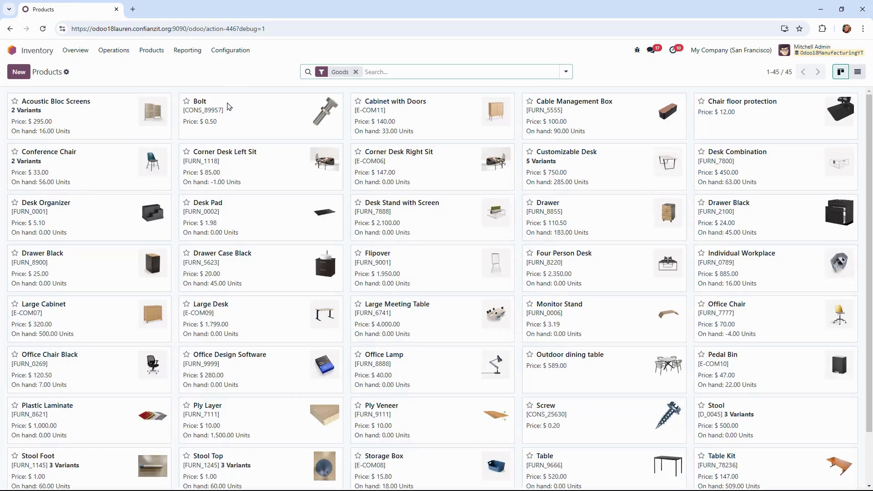
Search the products for 'table top' and open the Table Top product
{"action": "left_click", "coordinate": [387, 72]}
{"action": "type", "text": "ta"}
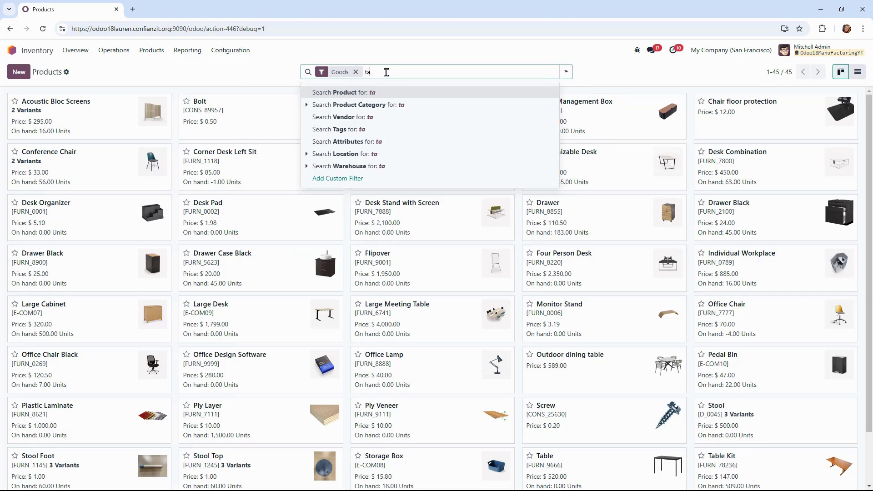
{"action": "type", "text": "ble top"}
{"action": "key", "text": "Return"}
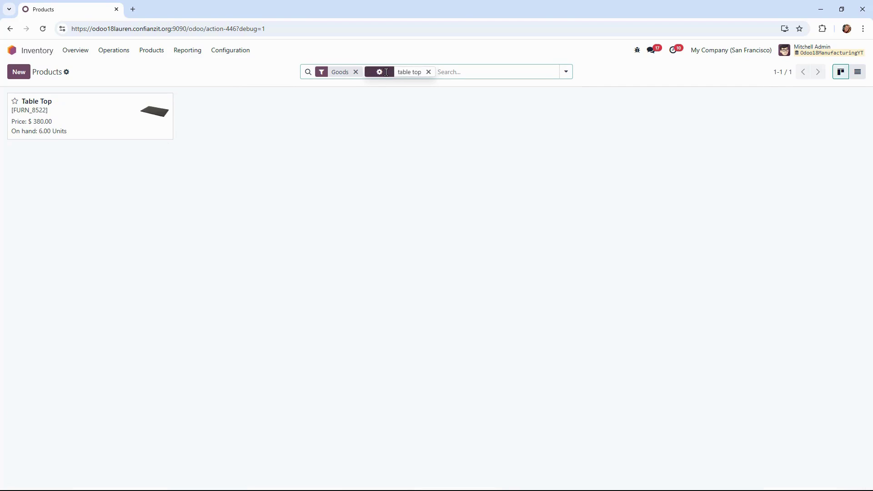
{"action": "left_click", "coordinate": [108, 123]}
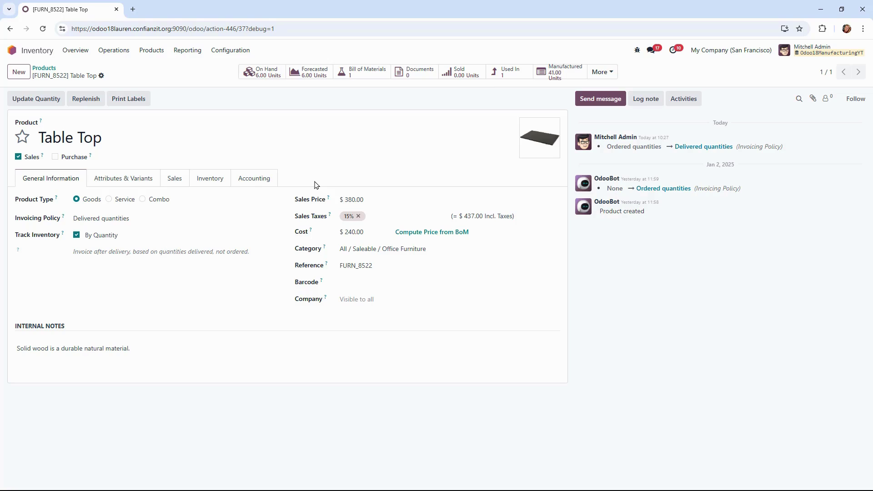
Check Table Top's tracking options, then review its Inventory and Accounting tabs
{"action": "left_click", "coordinate": [228, 236]}
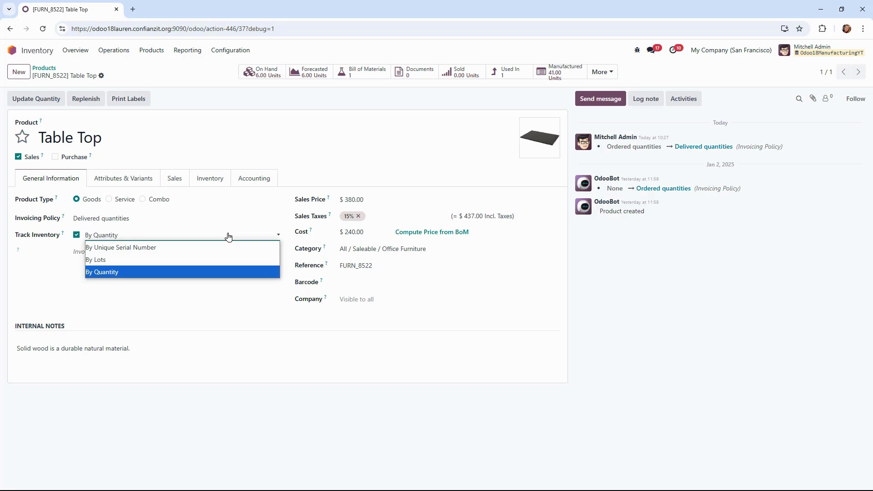
{"action": "left_click", "coordinate": [229, 236]}
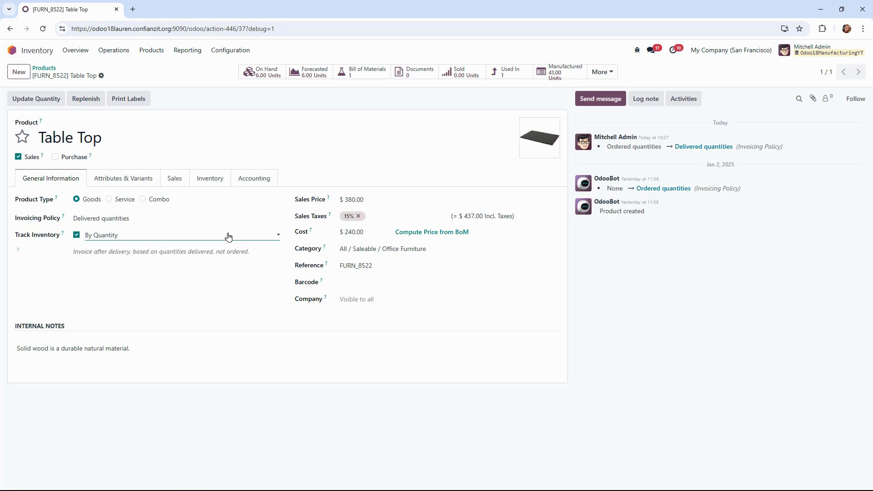
{"action": "left_click", "coordinate": [209, 179]}
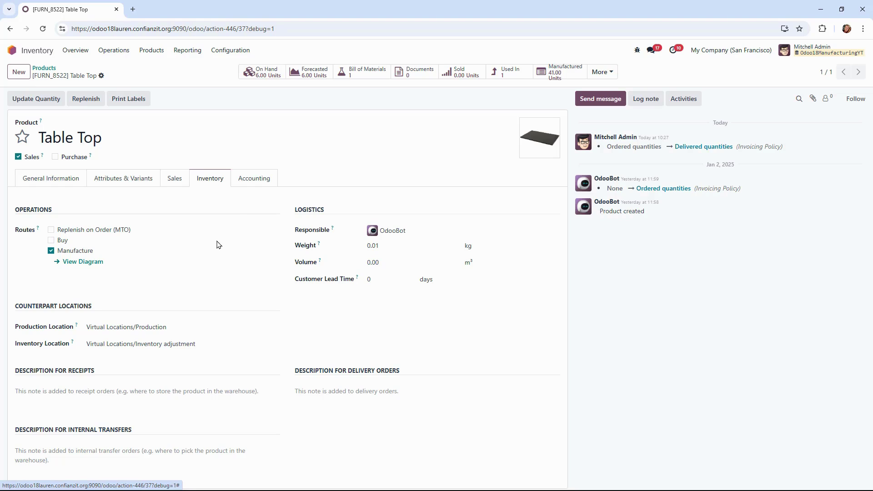
{"action": "left_click", "coordinate": [241, 181]}
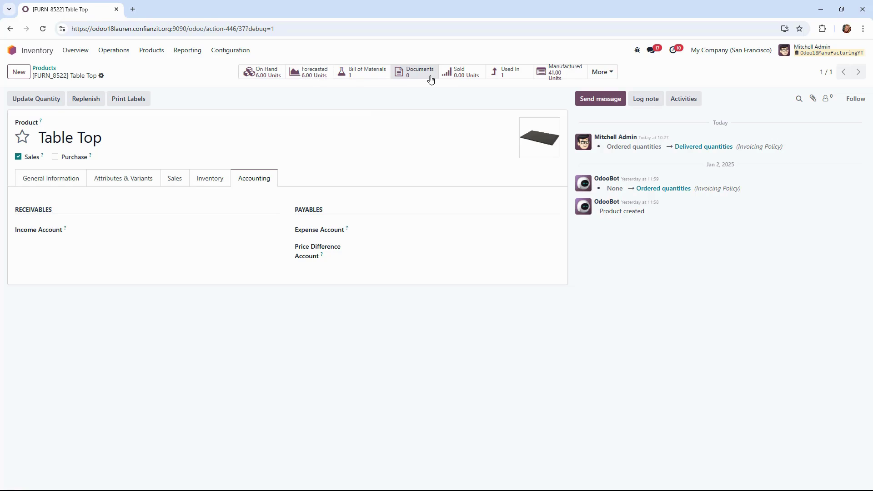
Open Table Top's Min/Max reordering rule (25/25, 19 to order) and run the procurement scheduler
{"action": "left_click", "coordinate": [609, 78]}
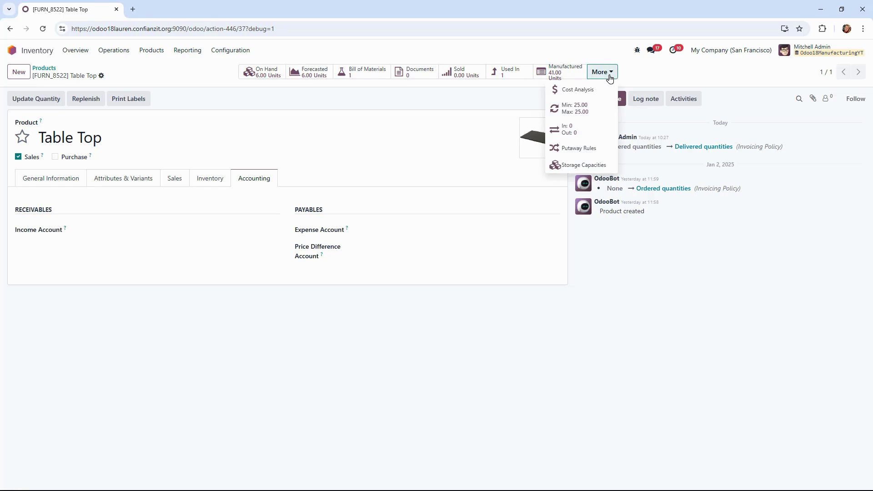
{"action": "left_click", "coordinate": [599, 112]}
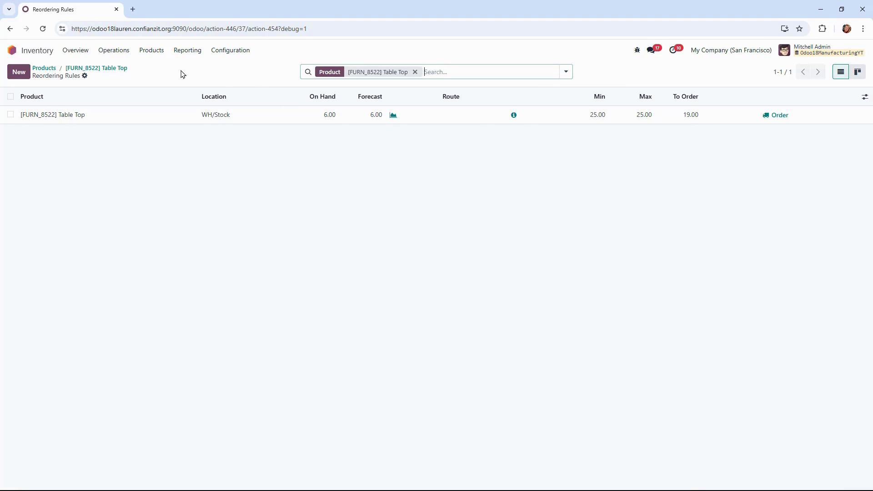
{"action": "left_click", "coordinate": [122, 53]}
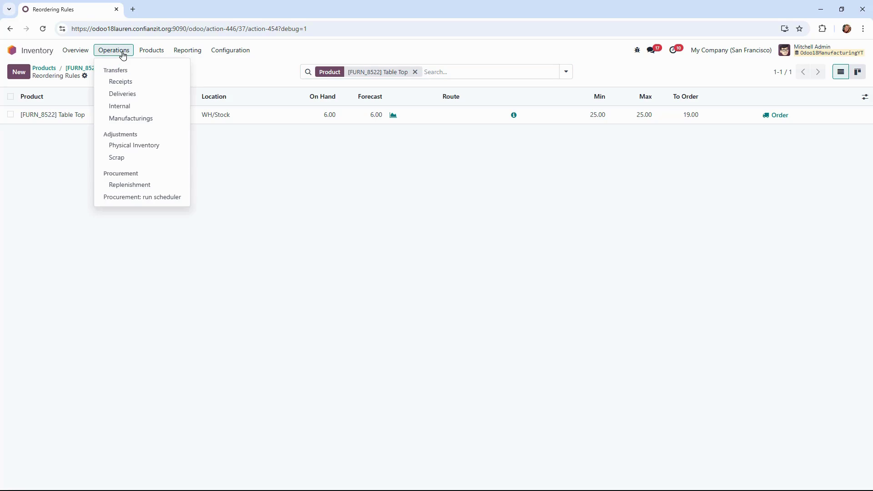
{"action": "left_click", "coordinate": [148, 199]}
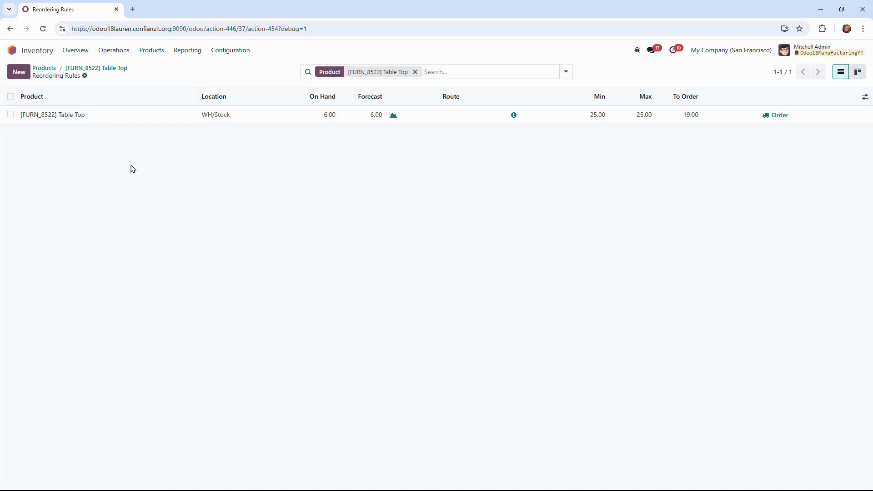
Open manufacturing order WH/MO/00044 in Manufacturing and produce all 19 Table Tops
{"action": "left_click", "coordinate": [12, 51]}
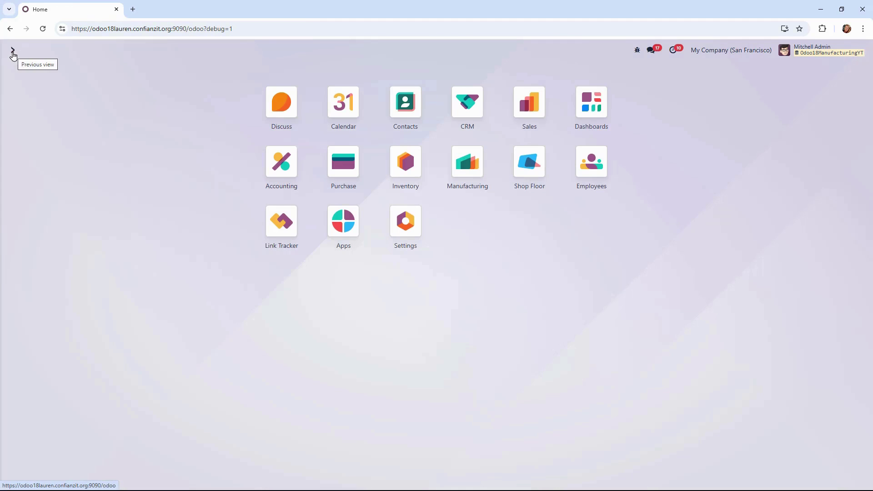
{"action": "left_click", "coordinate": [457, 175]}
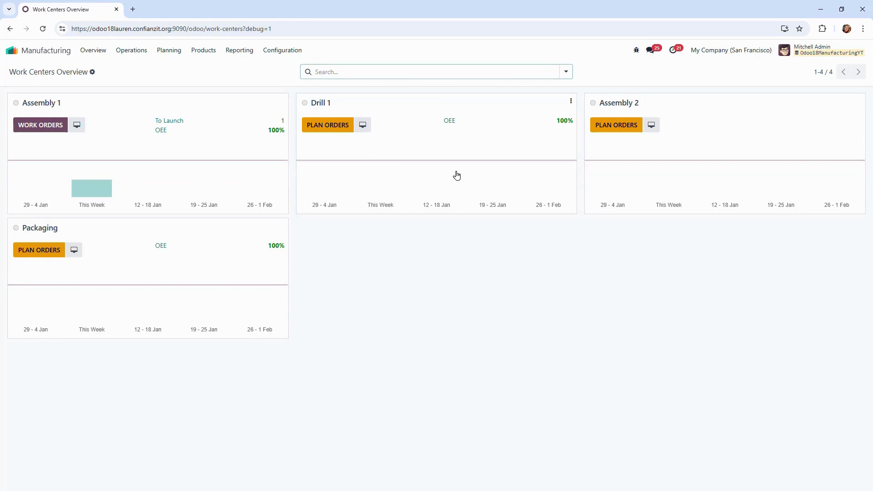
{"action": "left_click", "coordinate": [132, 51]}
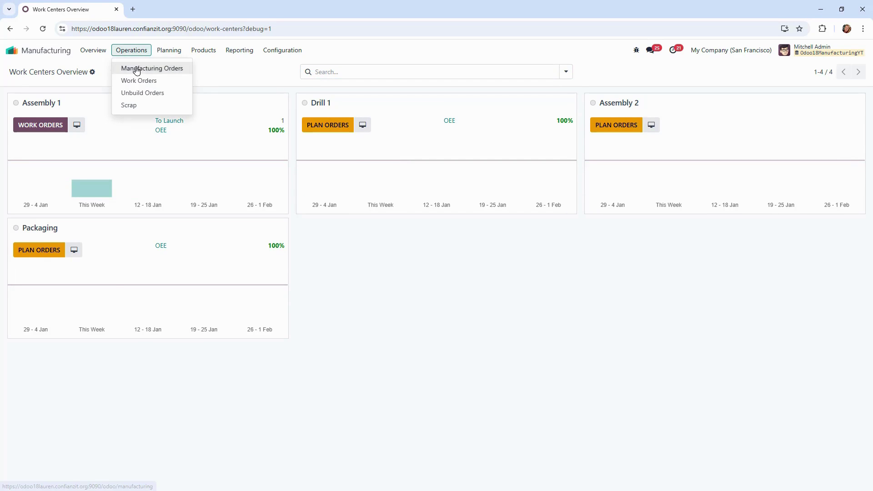
{"action": "left_click", "coordinate": [136, 70]}
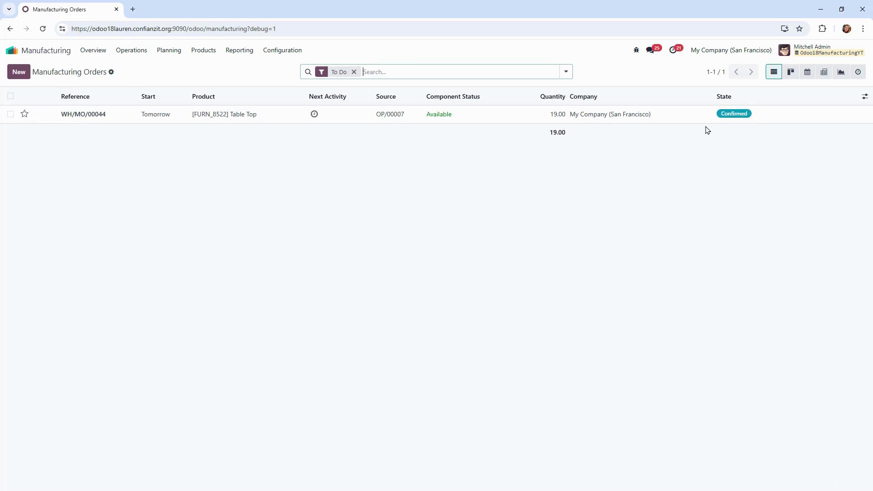
{"action": "left_click", "coordinate": [691, 116]}
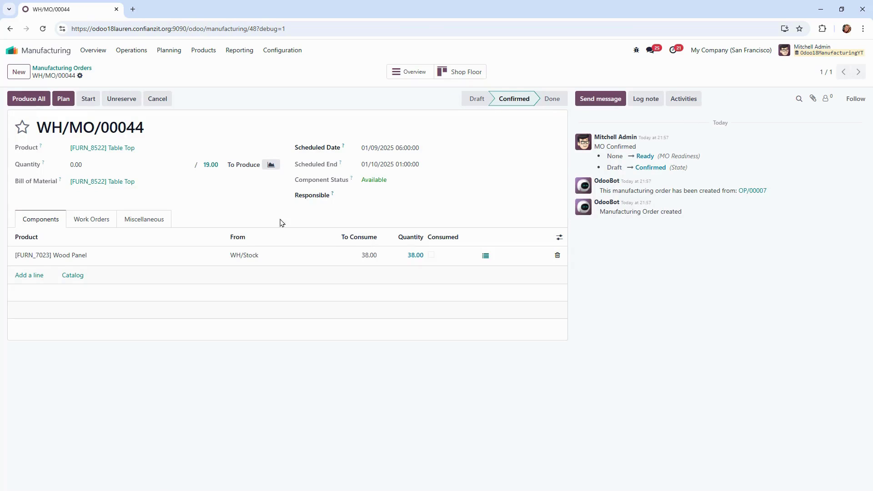
{"action": "left_click", "coordinate": [42, 104]}
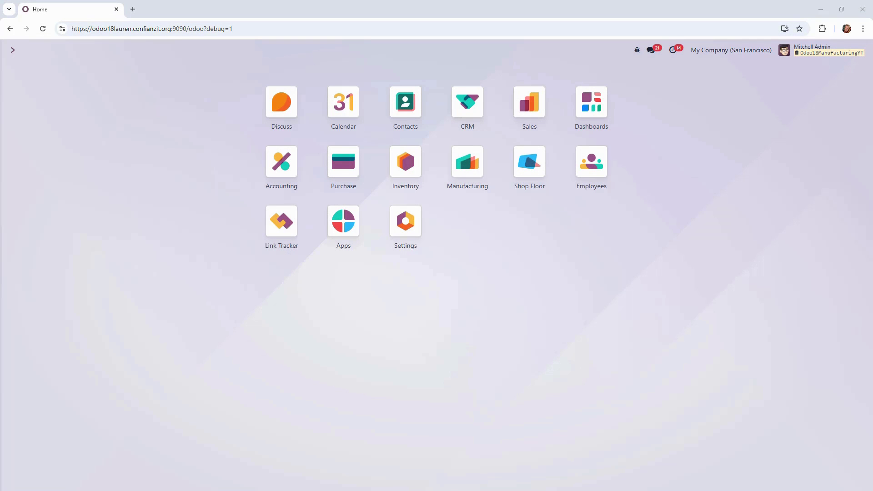
Open CRM, view the Forecast report, then switch to the Leads list
{"action": "left_click", "coordinate": [463, 112]}
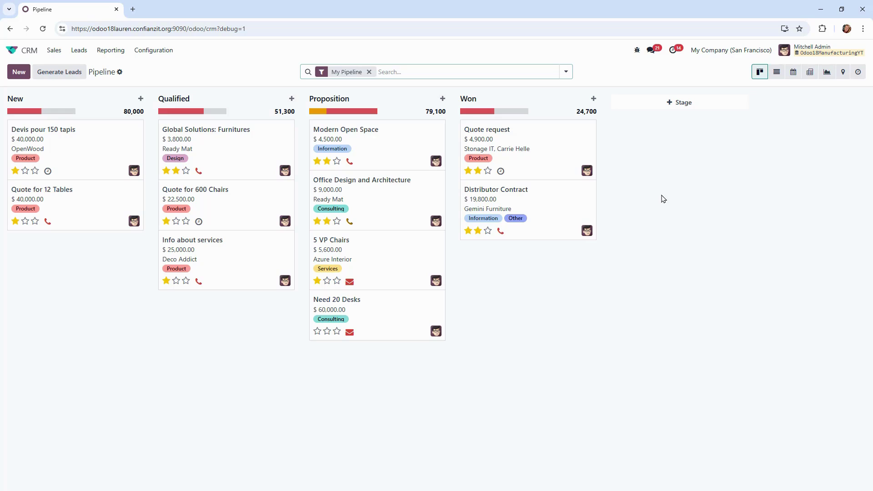
{"action": "left_click", "coordinate": [114, 51]}
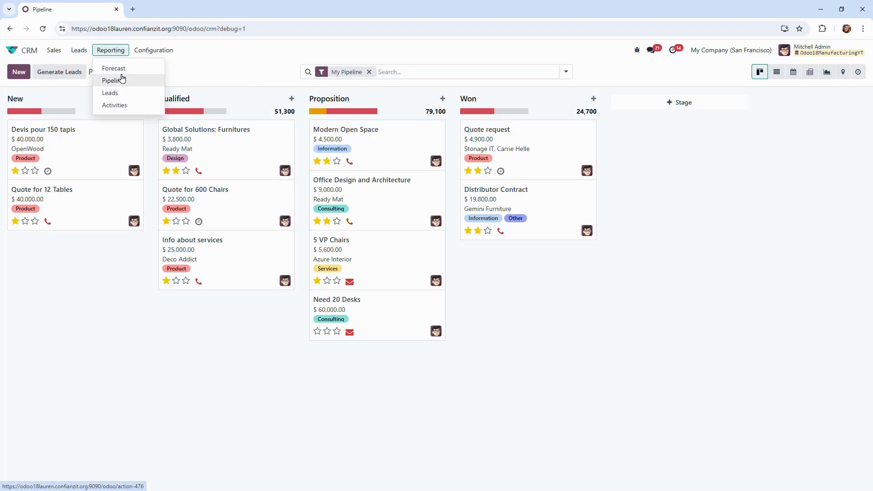
{"action": "left_click", "coordinate": [119, 68]}
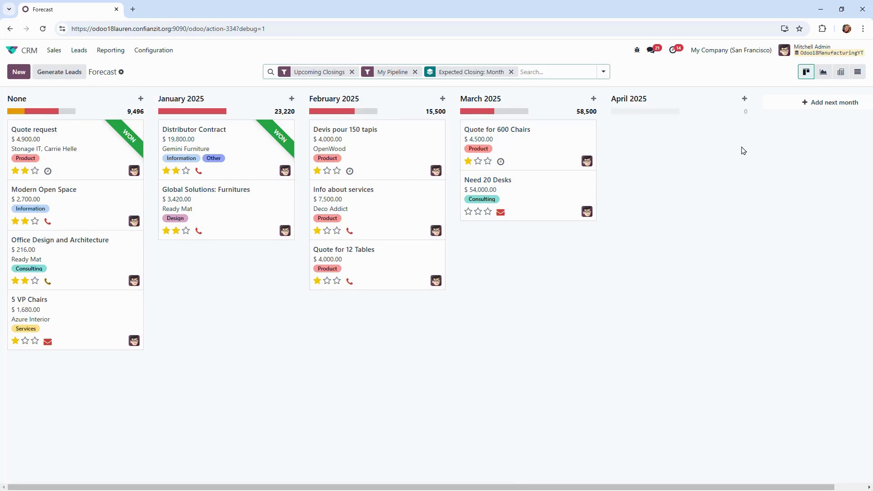
{"action": "left_click", "coordinate": [81, 49]}
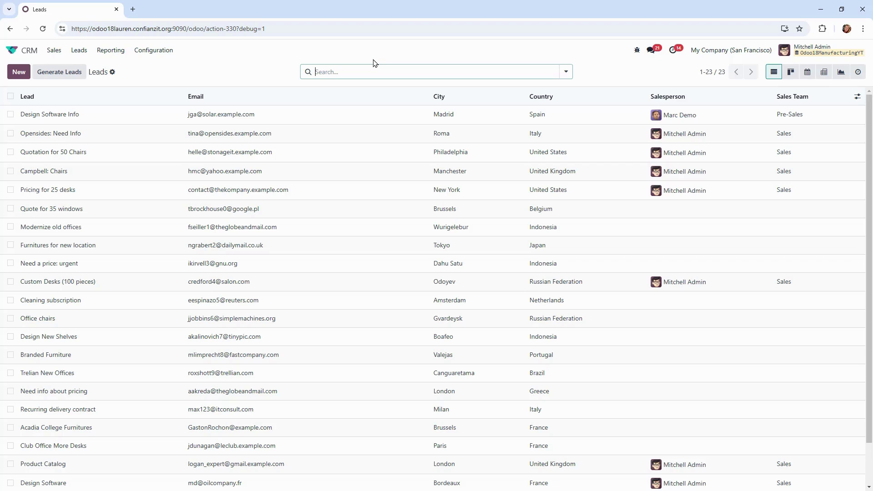
Group the leads by salesperson and expand the group with 9 leads
{"action": "left_click", "coordinate": [566, 72]}
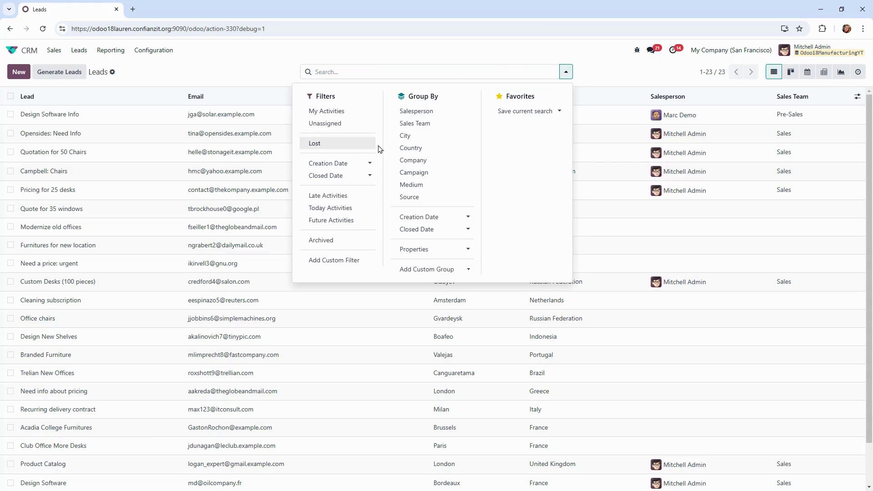
{"action": "left_click", "coordinate": [425, 113]}
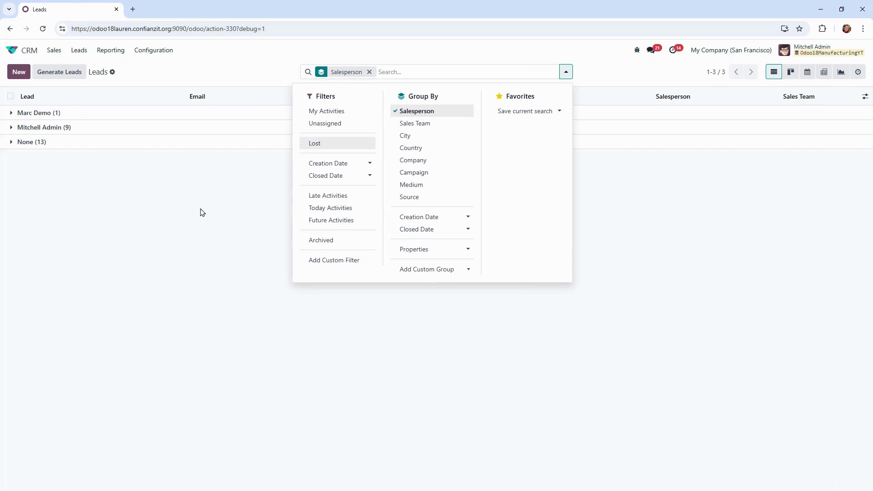
{"action": "left_click", "coordinate": [83, 163]}
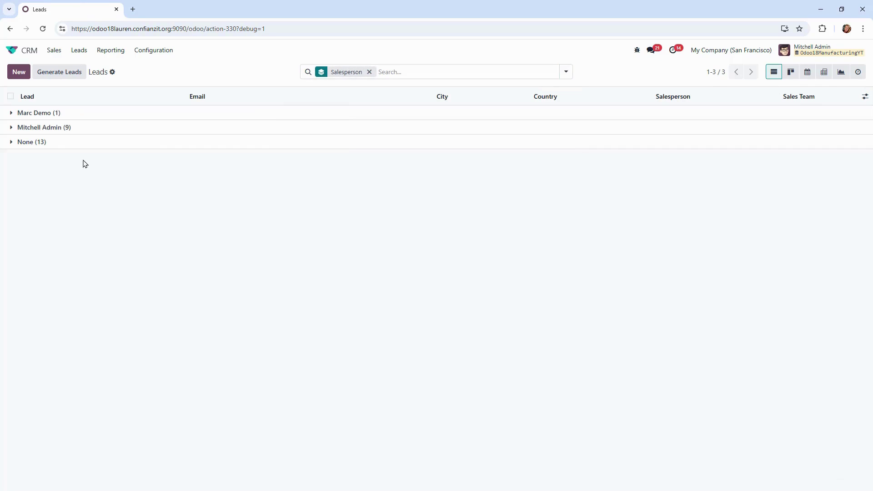
{"action": "left_click", "coordinate": [10, 130]}
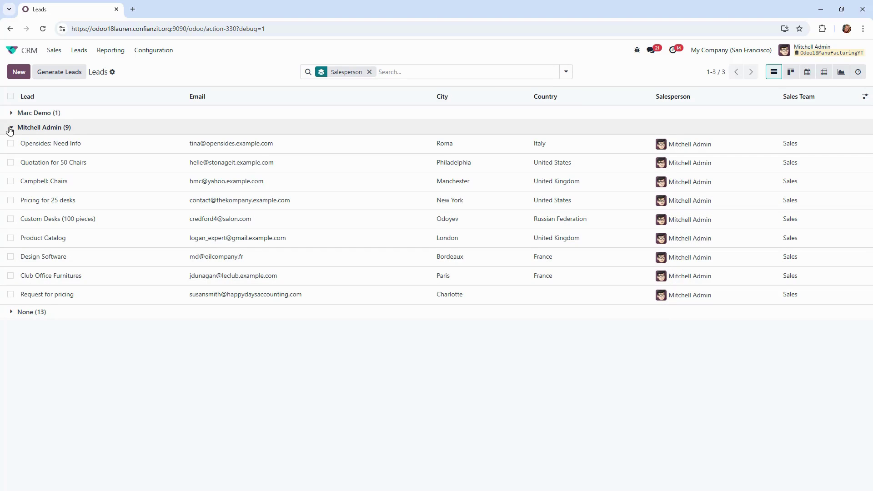
{"action": "right_click", "coordinate": [174, 335]}
{"action": "key", "text": "Escape"}
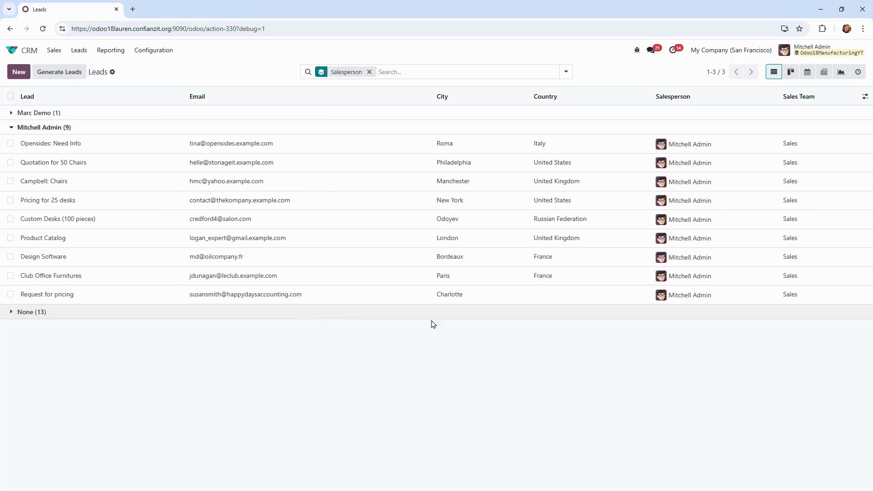
Mark the Request for pricing call done, noting they want a full quote for a 4-person office
{"action": "left_click", "coordinate": [567, 303]}
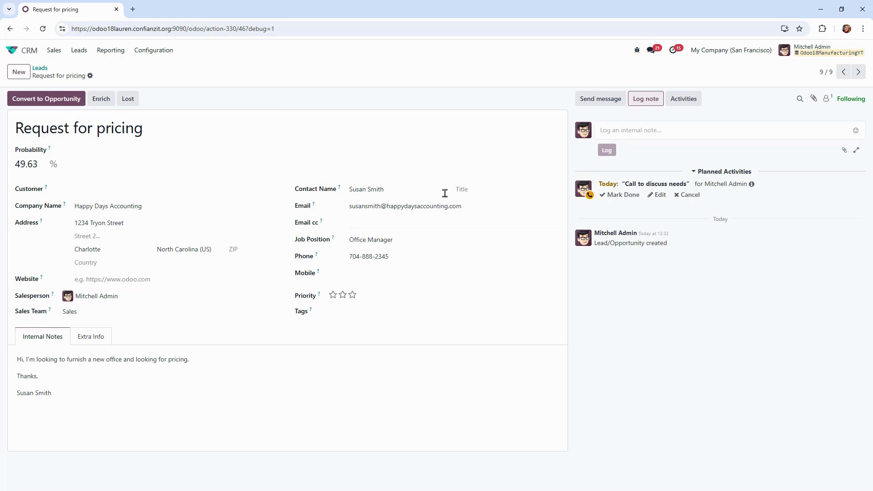
{"action": "left_click", "coordinate": [628, 200]}
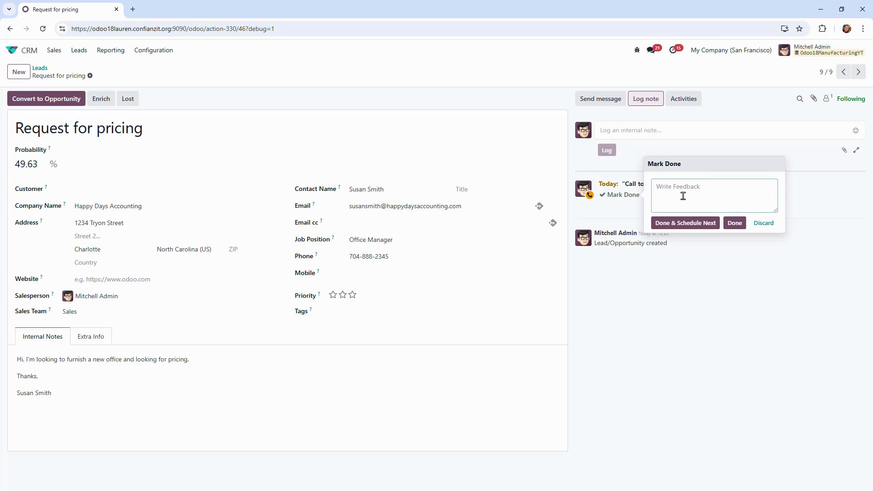
{"action": "type", "text": "Spoke with Susan.  They're looking to outfit a 4 person office. and"}
{"action": "key", "text": "BackSpace"}
{"action": "key", "text": "BackSpace"}
{"action": "key", "text": "BackSpace"}
{"action": "key", "text": "BackSpace"}
{"action": "key", "text": "BackSpace"}
{"action": "type", "text": "and would like a full"}
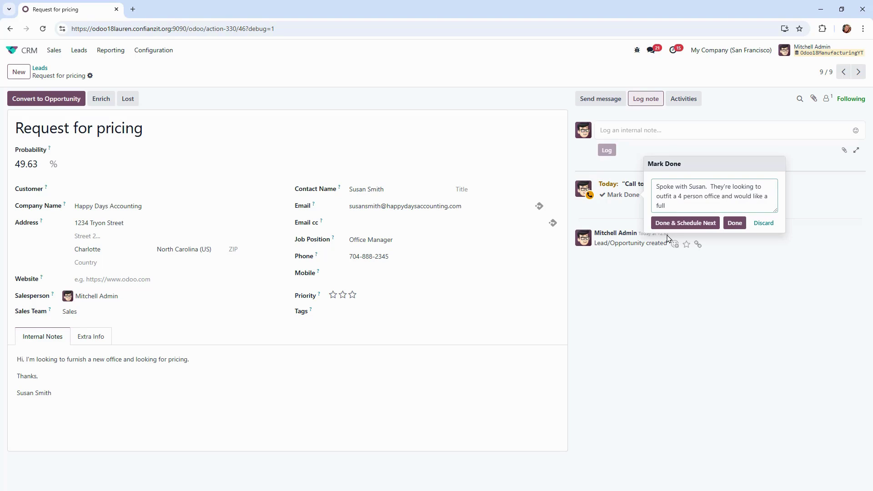
{"action": "type", "text": " quote including desk, chairs, etc."}
{"action": "left_click", "coordinate": [734, 222]}
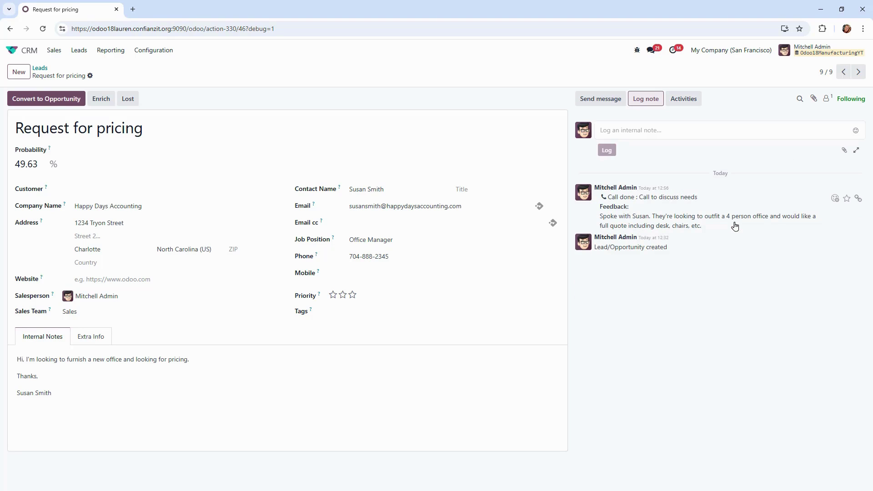
Convert the lead to an opportunity, creating Happy Days Accounting as a new customer
{"action": "left_click", "coordinate": [71, 104]}
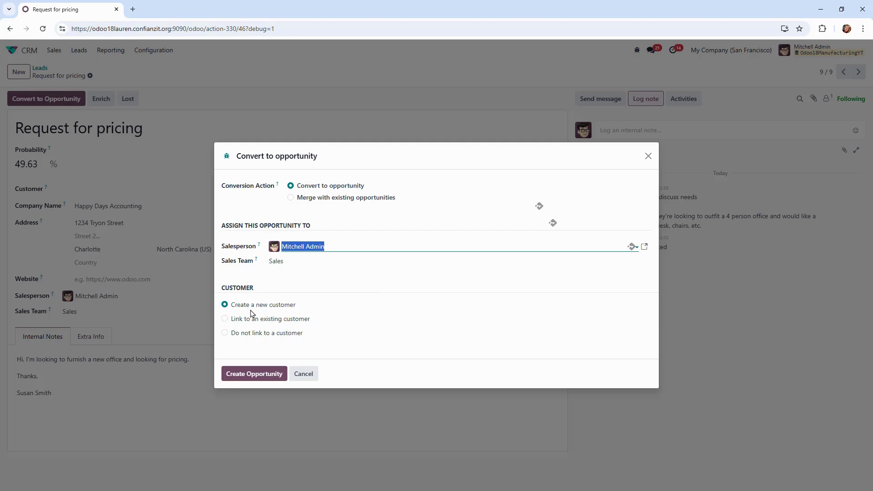
{"action": "left_click", "coordinate": [254, 373]}
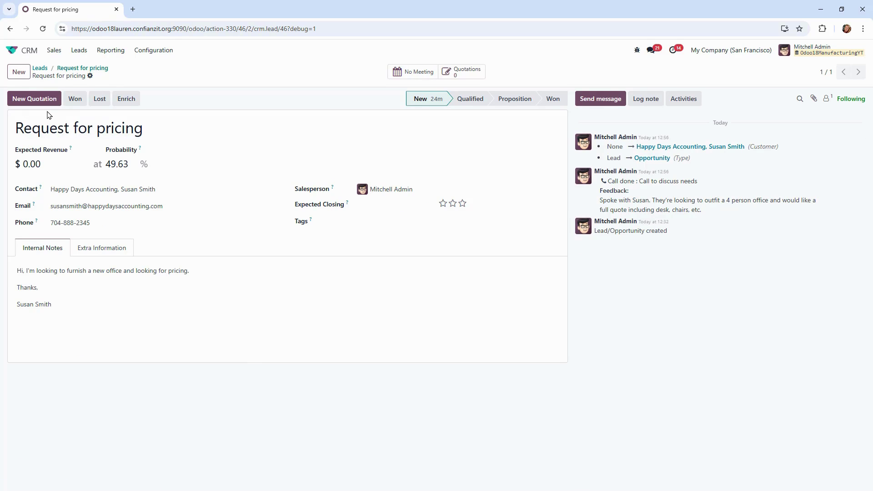
Move the Request for pricing opportunity to Qualified, then to Proposition at 96.83% probability
{"action": "mouse_move", "coordinate": [445, 109]}
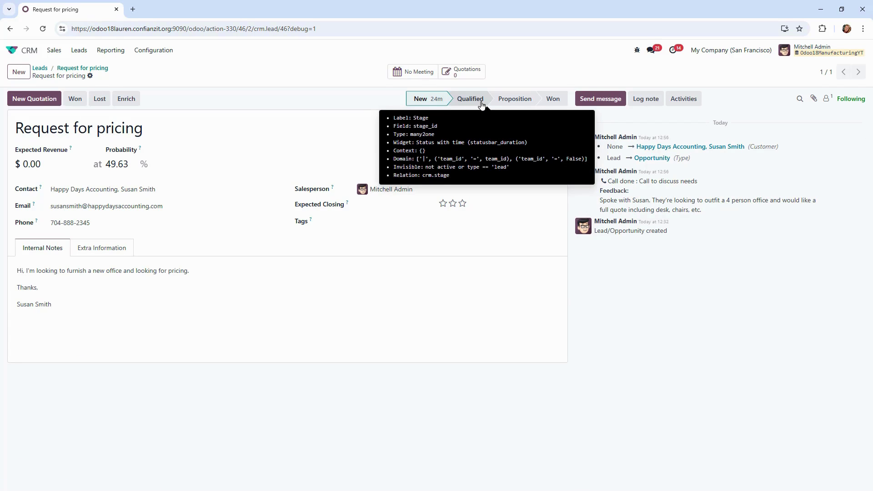
{"action": "left_click", "coordinate": [482, 104]}
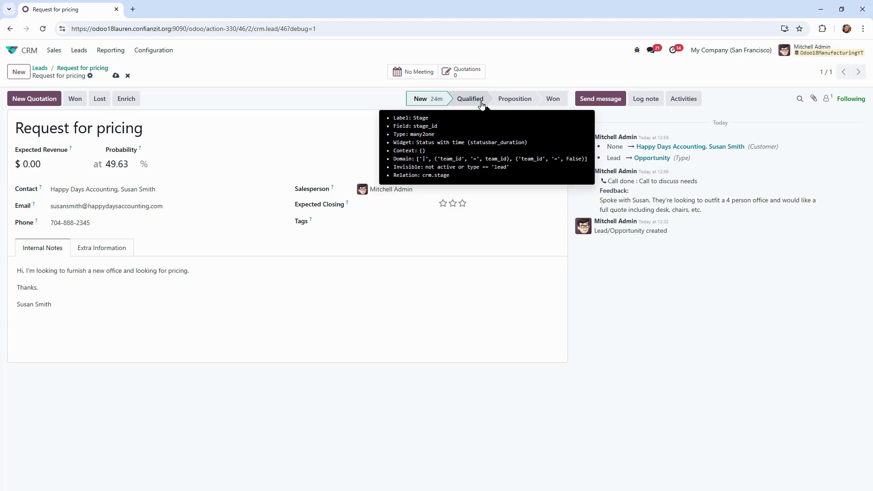
{"action": "left_click", "coordinate": [513, 100]}
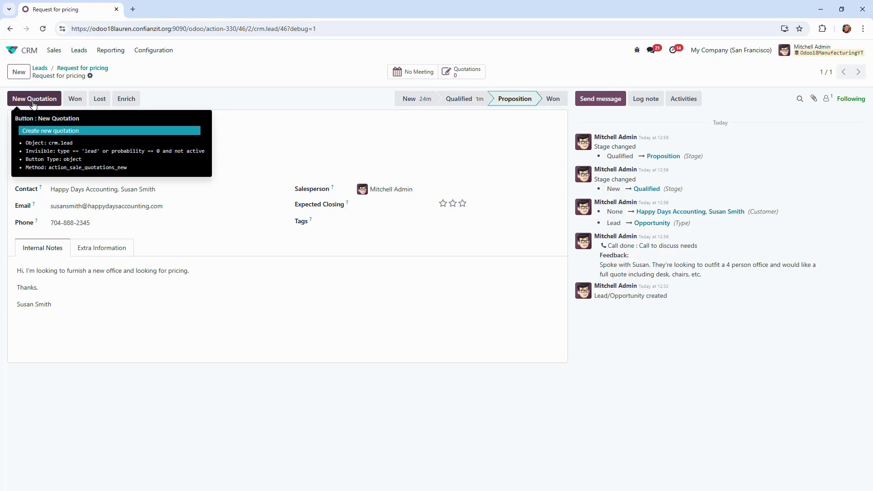
Create quotation S00041 from the opportunity with 30 Days payment terms
{"action": "left_click", "coordinate": [32, 99]}
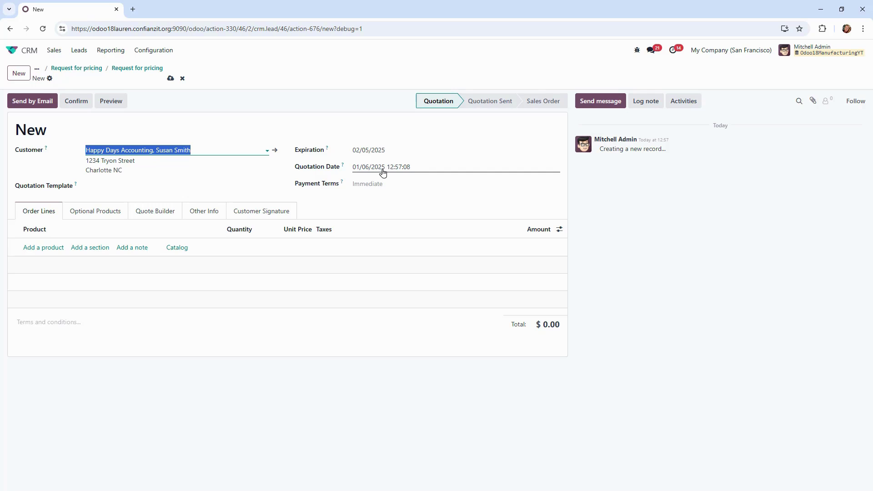
{"action": "left_click", "coordinate": [359, 184]}
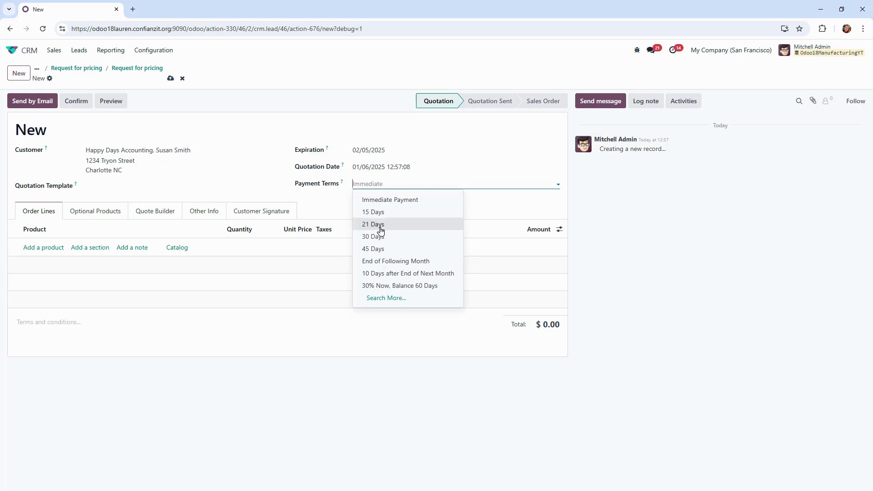
{"action": "left_click", "coordinate": [377, 237]}
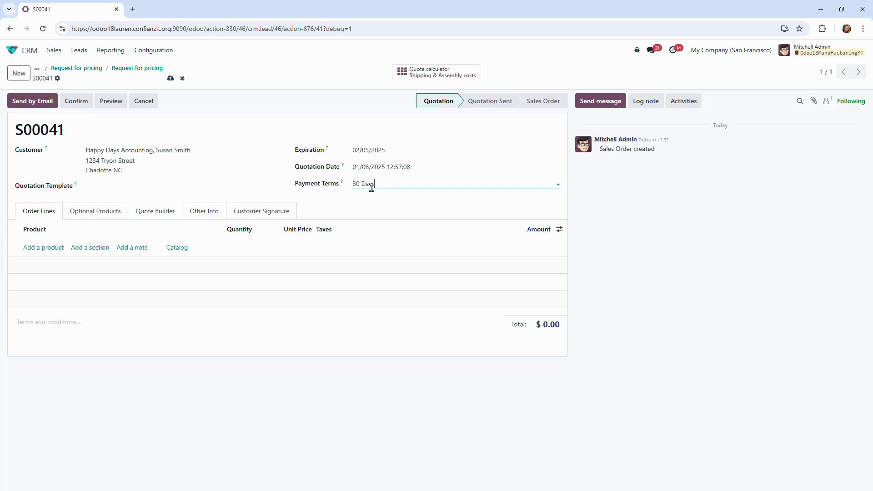
Add Corner Desk Right Sit from the catalog's Saleable > Office Furniture category
{"action": "left_click", "coordinate": [179, 251]}
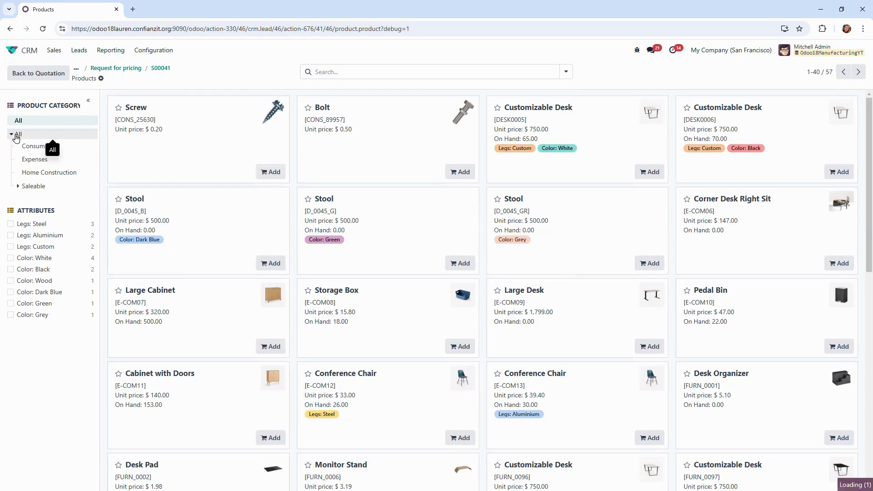
{"action": "left_click", "coordinate": [30, 186]}
{"action": "left_click", "coordinate": [50, 199]}
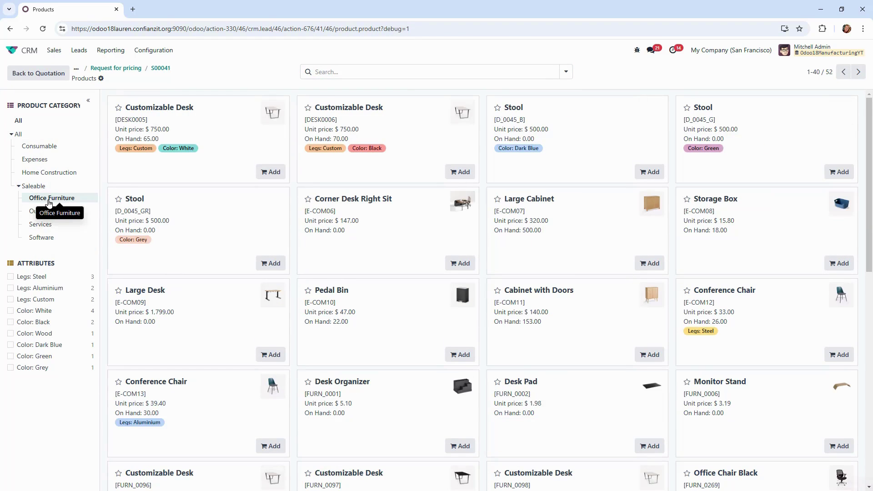
{"action": "left_click", "coordinate": [465, 265]}
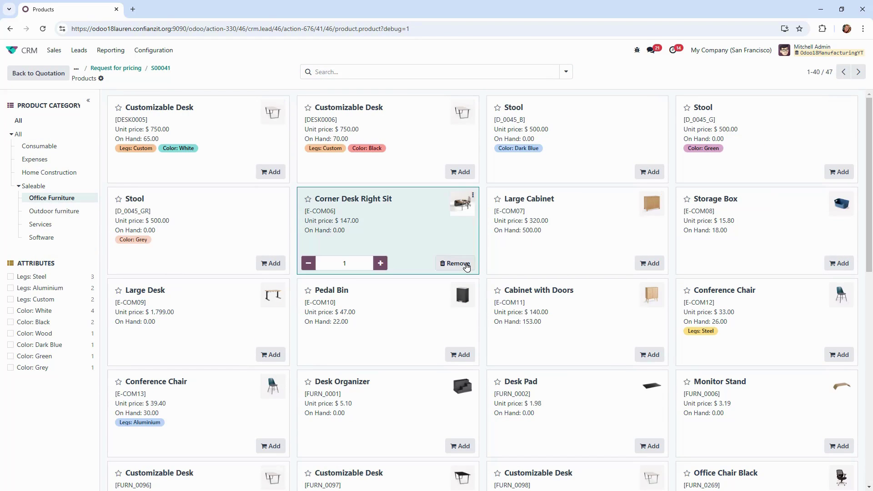
Delete the Corner Desk line and apply the Starter Office Set - 4 person template ($5,080.70)
{"action": "left_click", "coordinate": [166, 68]}
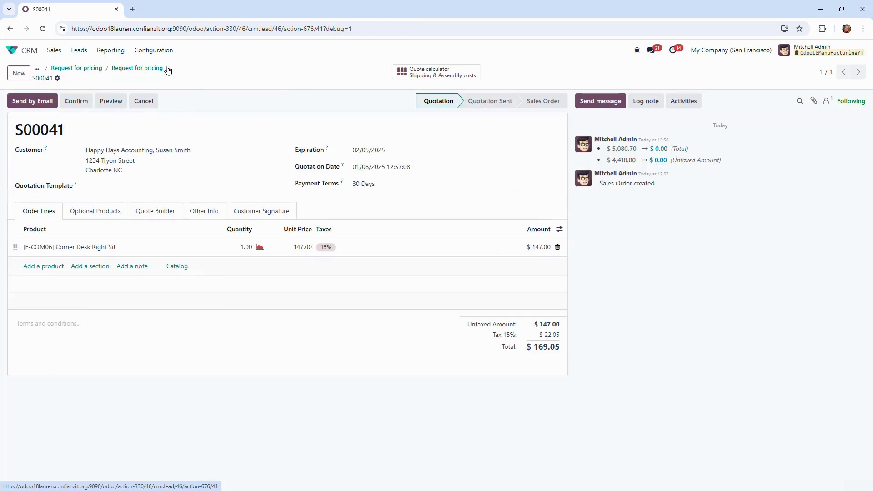
{"action": "left_click", "coordinate": [557, 249]}
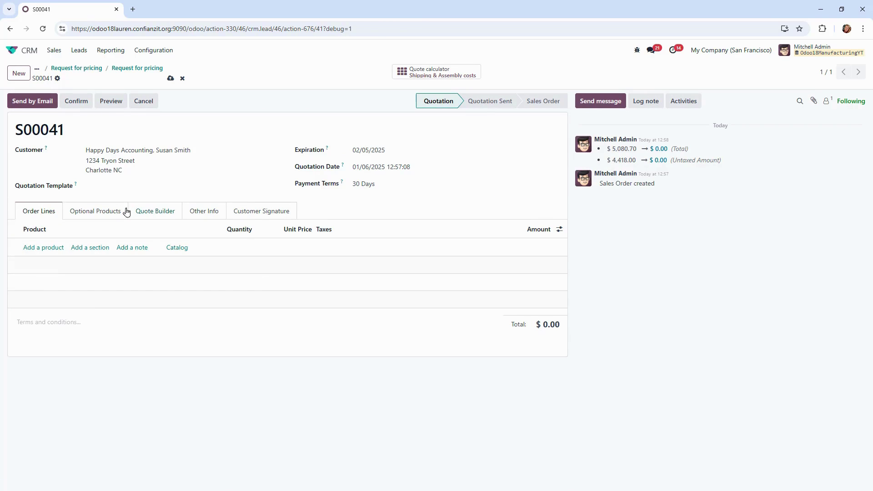
{"action": "left_click", "coordinate": [156, 184]}
{"action": "left_click", "coordinate": [120, 218]}
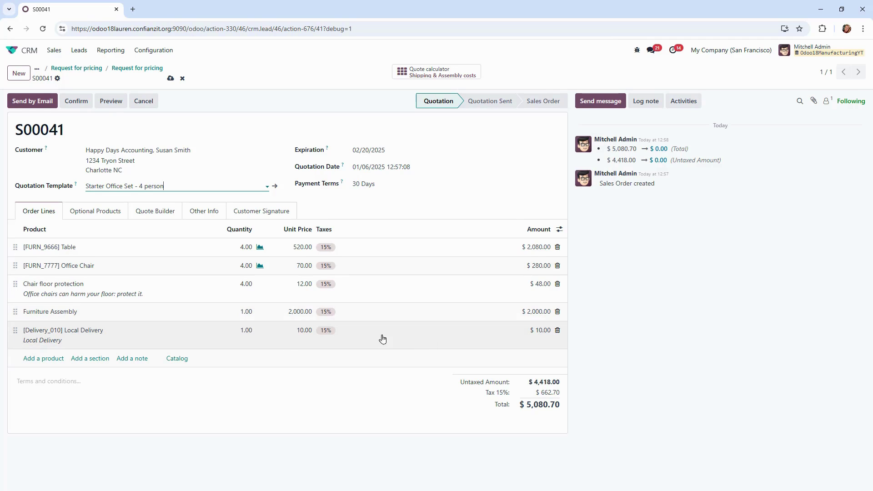
Apply the Quote calculator costs to S00041: assembly $2,442.00, delivery $50.00, total $5,635.00
{"action": "left_click", "coordinate": [444, 72]}
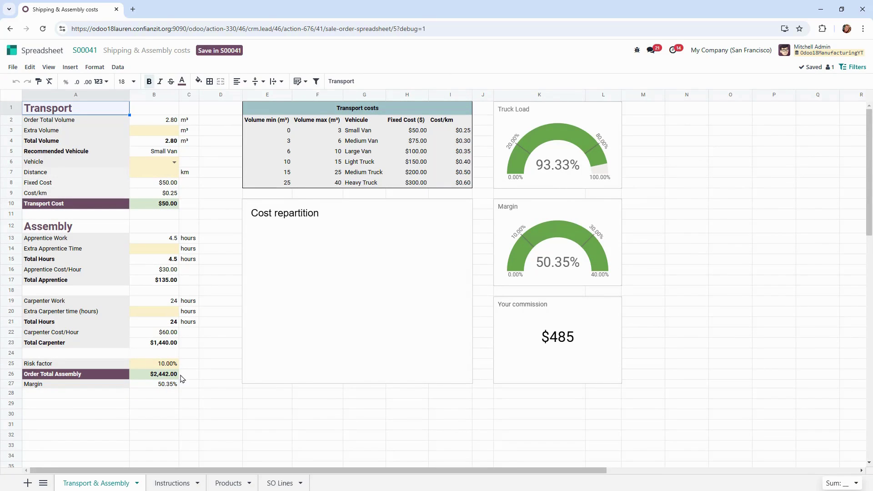
{"action": "mouse_move", "coordinate": [607, 362]}
{"action": "left_click", "coordinate": [209, 51]}
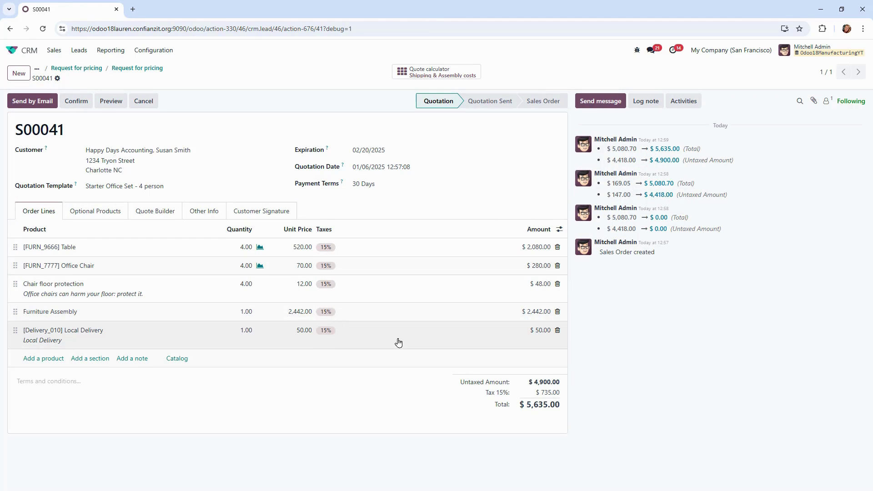
Include the Header, About Us and Project Description pages in the quote builder
{"action": "left_click", "coordinate": [106, 213]}
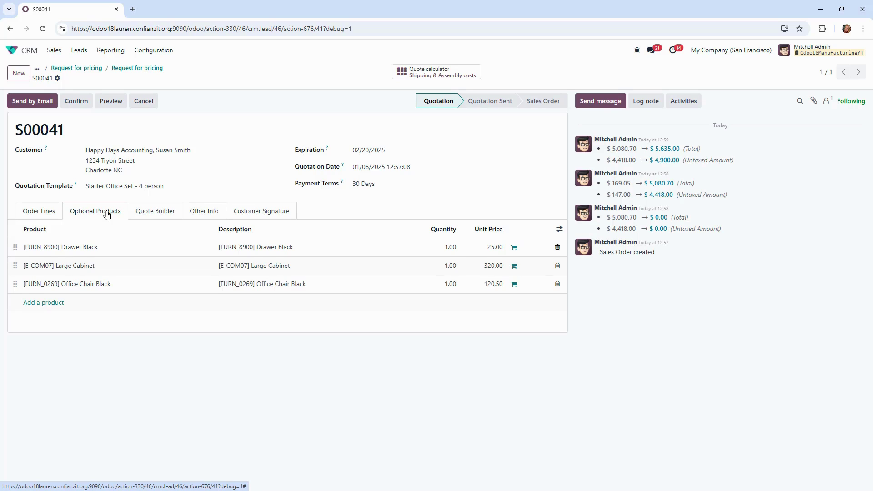
{"action": "left_click", "coordinate": [151, 213]}
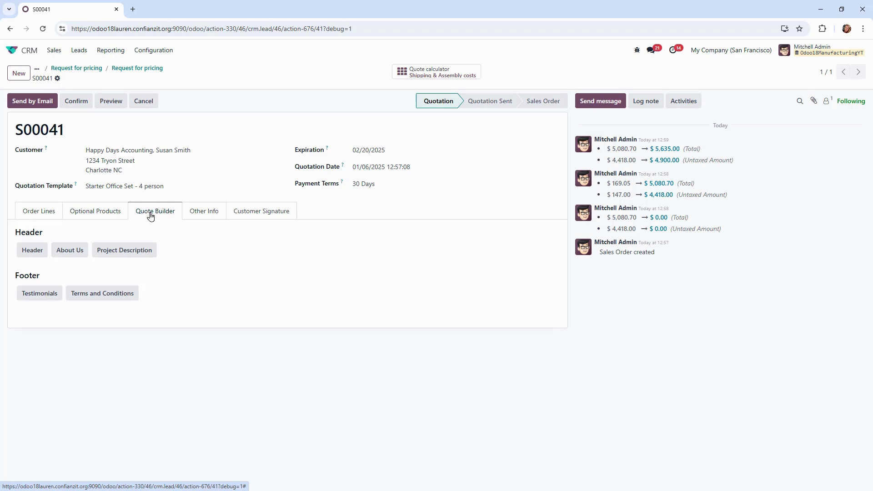
{"action": "left_click", "coordinate": [31, 253]}
{"action": "left_click", "coordinate": [65, 255]}
{"action": "left_click", "coordinate": [119, 256]}
Fill in duration '4 hours', a starter office set description, warranty '1 year' and work details 'Delivery and installation'
{"action": "left_click", "coordinate": [137, 283]}
{"action": "type", "text": "4 hours"}
{"action": "key", "text": "Tab"}
{"action": "type", "text": "This"}
{"action": "key", "text": "BackSpace"}
{"action": "key", "text": "BackSpace"}
{"action": "key", "text": "BackSpace"}
{"action": "key", "text": "BackSpace"}
{"action": "type", "text": "Starter office set quote for delivery and installation as well"}
{"action": "key", "text": "Tab"}
{"action": "type", "text": "1 year"}
{"action": "key", "text": "Tab"}
{"action": "type", "text": "Delivery and installation"}
{"action": "scroll", "coordinate": [49, 409], "scroll_direction": "down", "scroll_amount": 1}
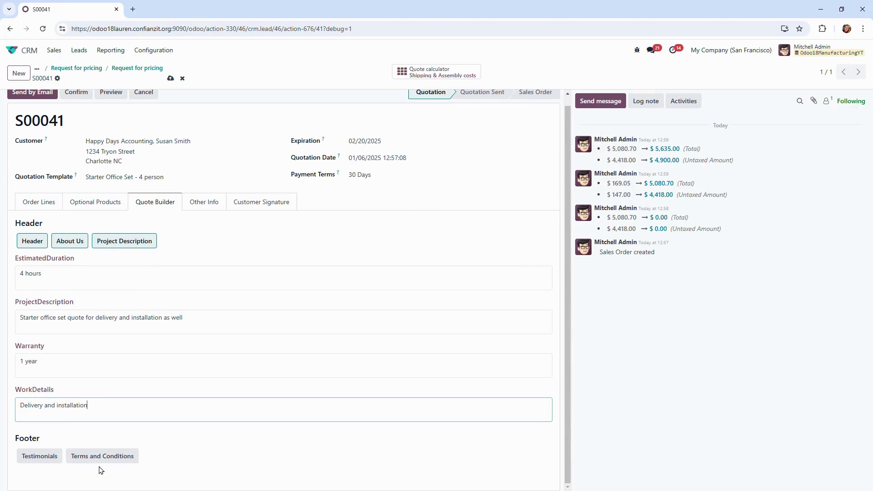
{"action": "left_click", "coordinate": [259, 202]}
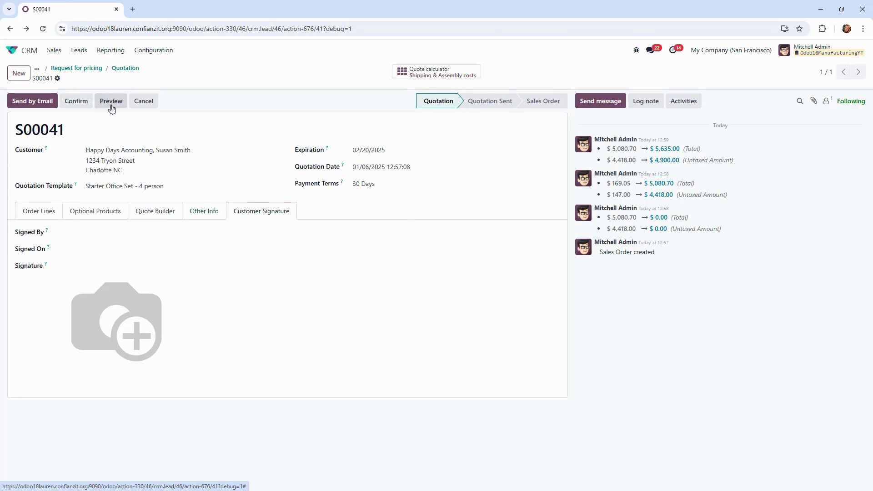
Email quotation S00041 to the customer after checking the attached PDF
{"action": "left_click", "coordinate": [33, 104]}
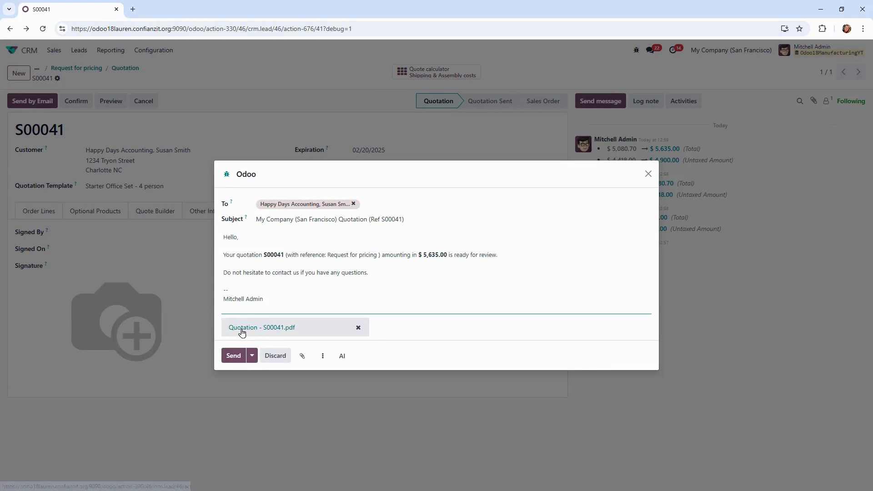
{"action": "left_click", "coordinate": [241, 328]}
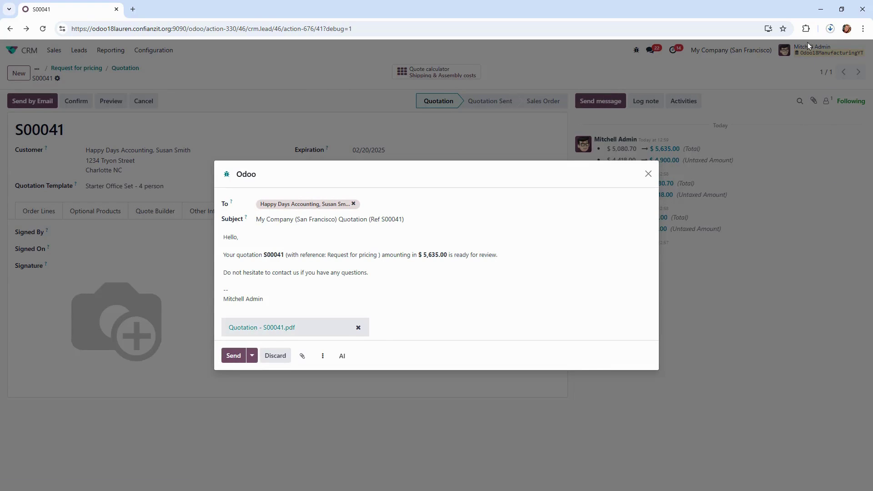
{"action": "left_click", "coordinate": [764, 54]}
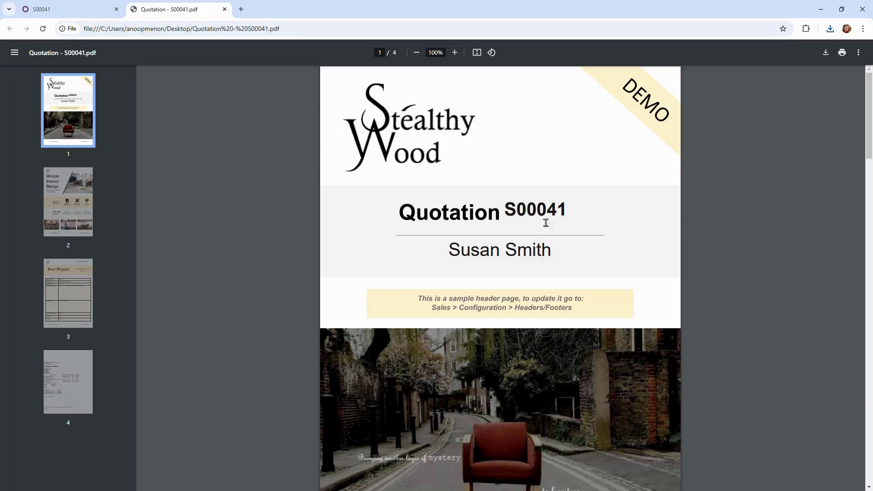
{"action": "scroll", "coordinate": [558, 227], "scroll_direction": "down", "scroll_amount": 20}
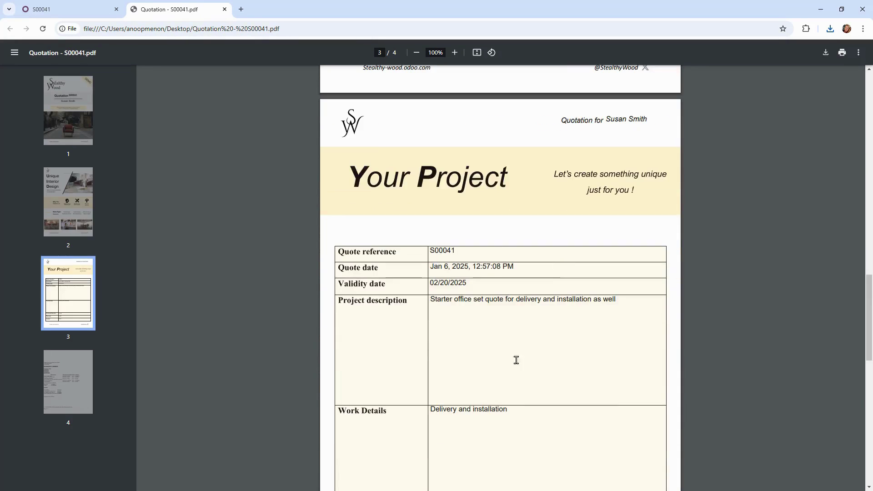
{"action": "scroll", "coordinate": [546, 359], "scroll_direction": "down", "scroll_amount": 12}
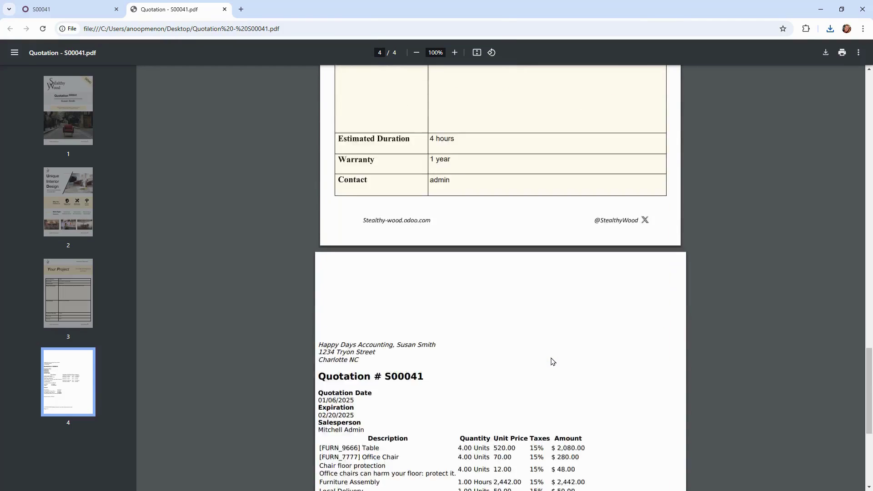
{"action": "left_click", "coordinate": [224, 9]}
{"action": "left_click", "coordinate": [238, 356]}
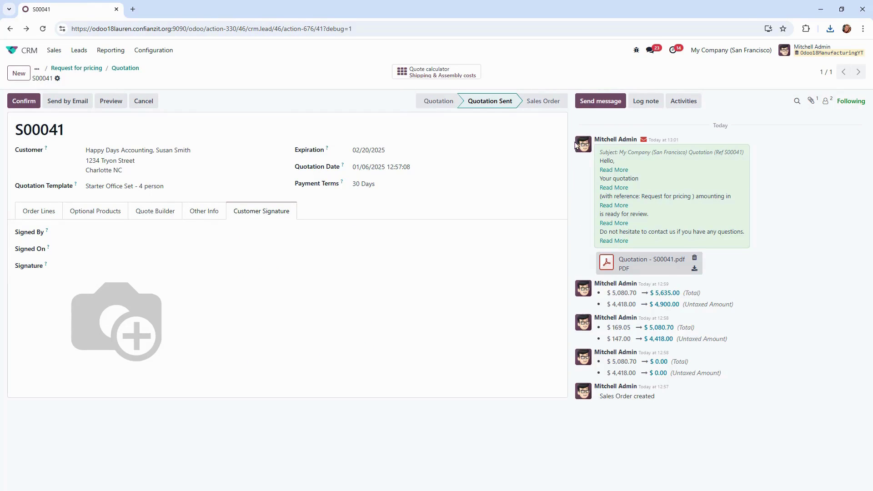
{"action": "left_click", "coordinate": [646, 101]}
{"action": "type", "text": "Client confirmed "}
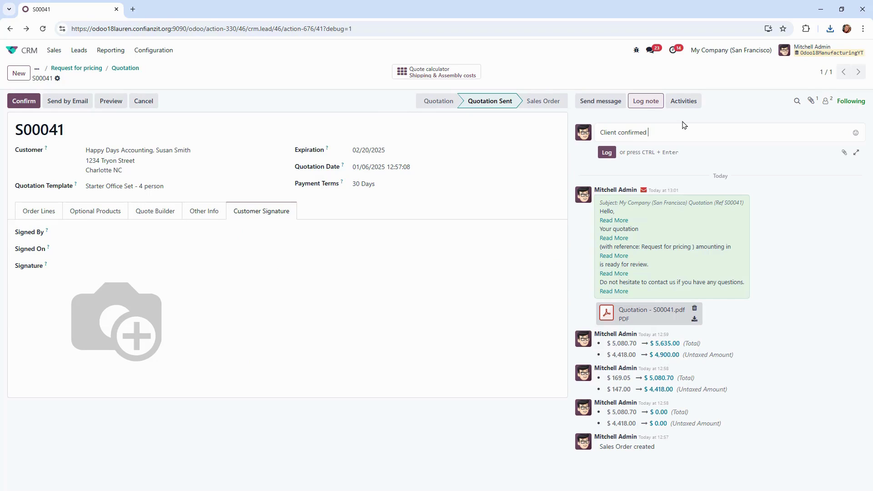
{"action": "type", "text": "pricing for quote over phone an drequested to proceed with order"}
{"action": "left_click", "coordinate": [601, 155]}
{"action": "left_click", "coordinate": [26, 102]}
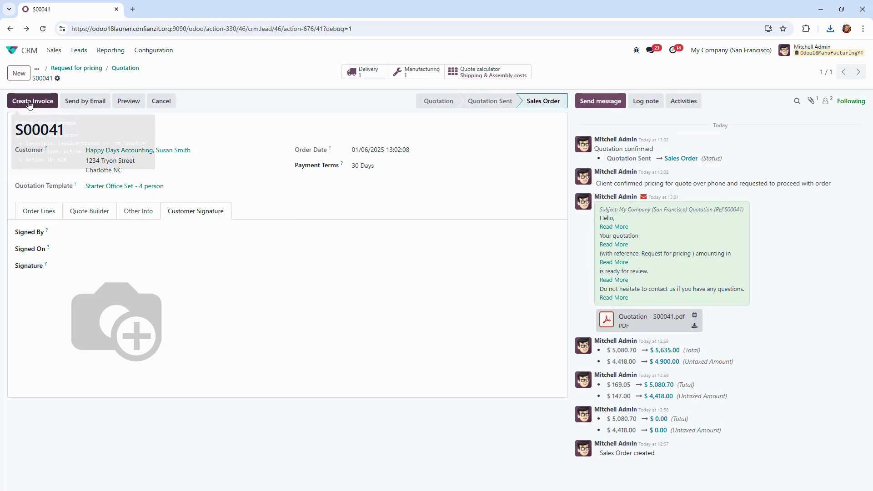
{"action": "left_click", "coordinate": [53, 213]}
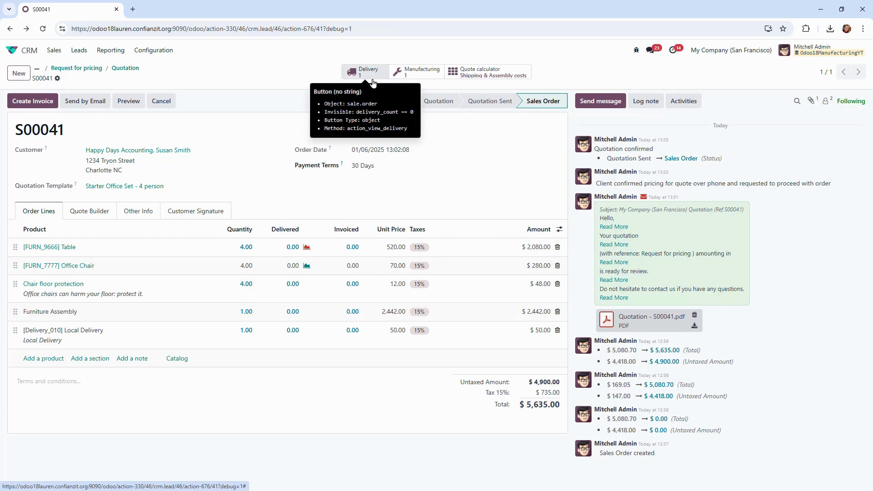
Open manufacturing order WH/MO/00041 for 4 Tables from its Shop Floor card
{"action": "left_click", "coordinate": [10, 53]}
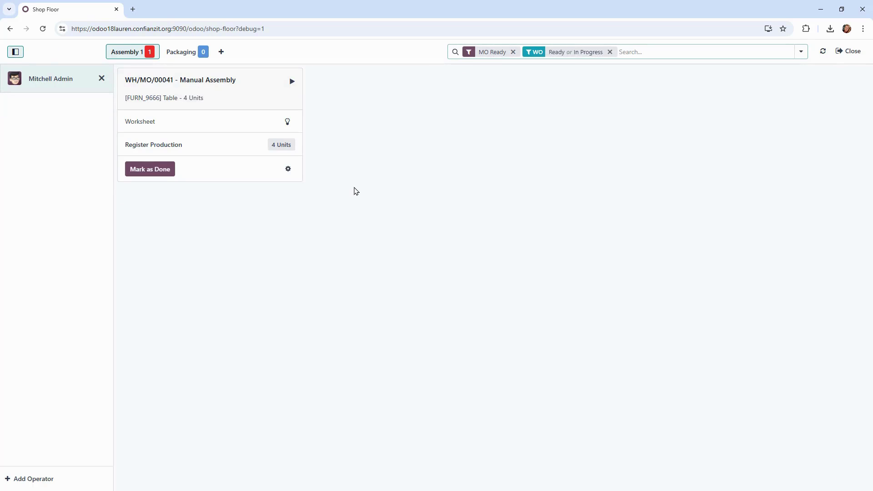
{"action": "left_click", "coordinate": [287, 169]}
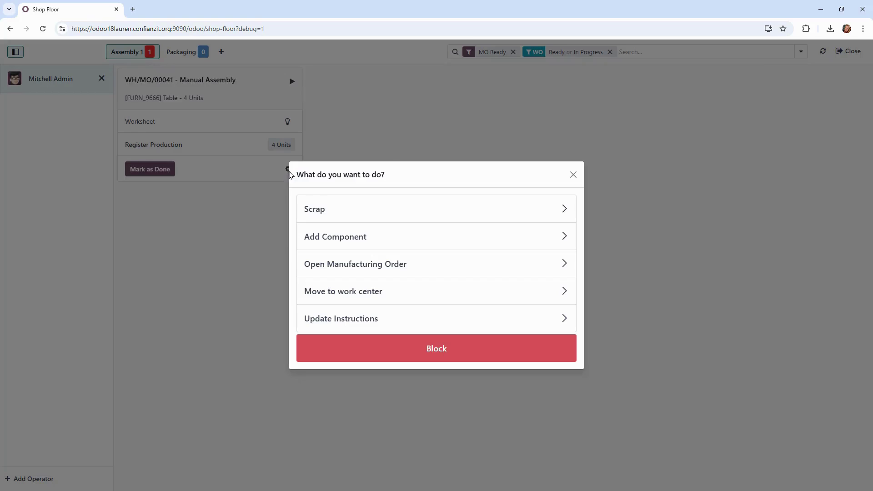
{"action": "left_click", "coordinate": [321, 266]}
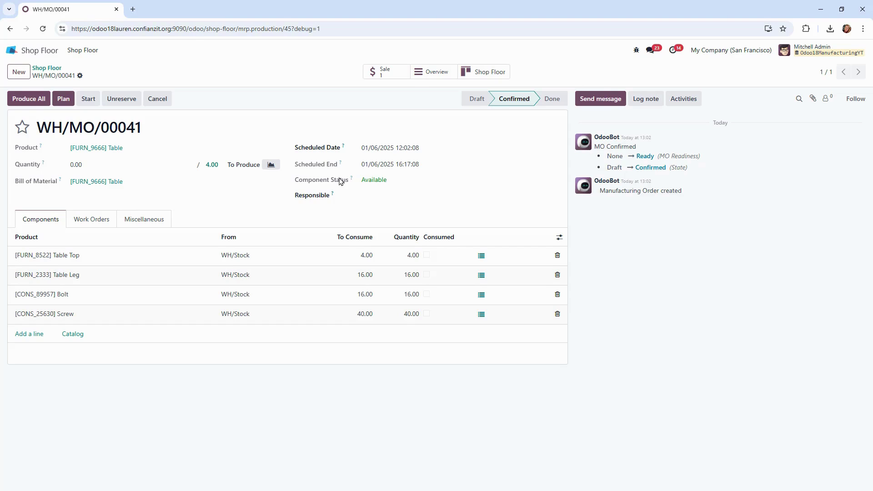
Start and finish Manual Assembly, mark Packing done, and produce all 4 tables for WH/MO/00041
{"action": "left_click", "coordinate": [91, 220]}
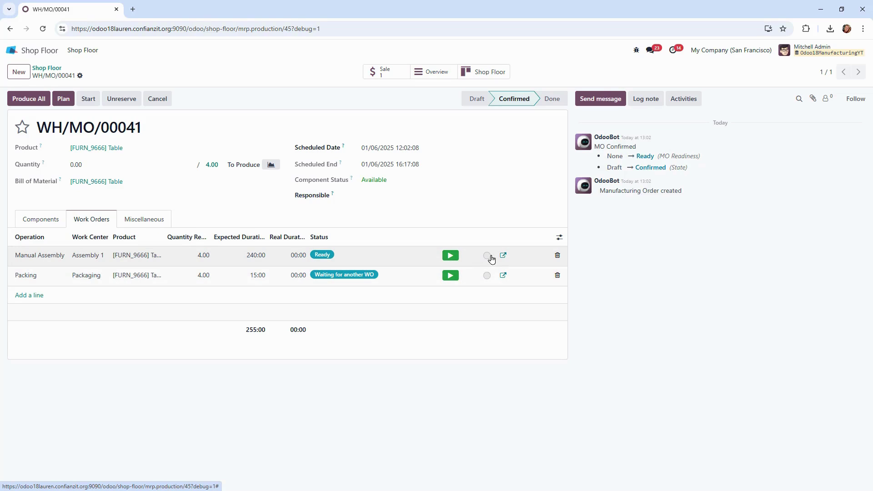
{"action": "left_click", "coordinate": [449, 255]}
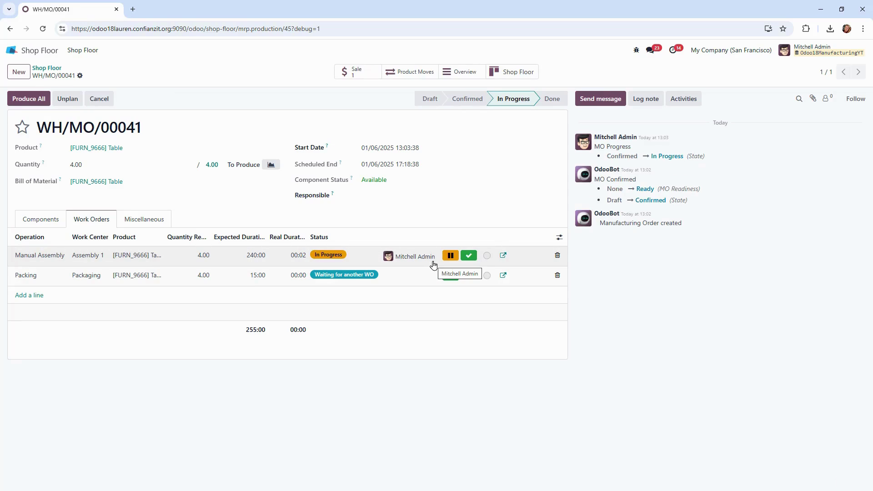
{"action": "left_click", "coordinate": [469, 255]}
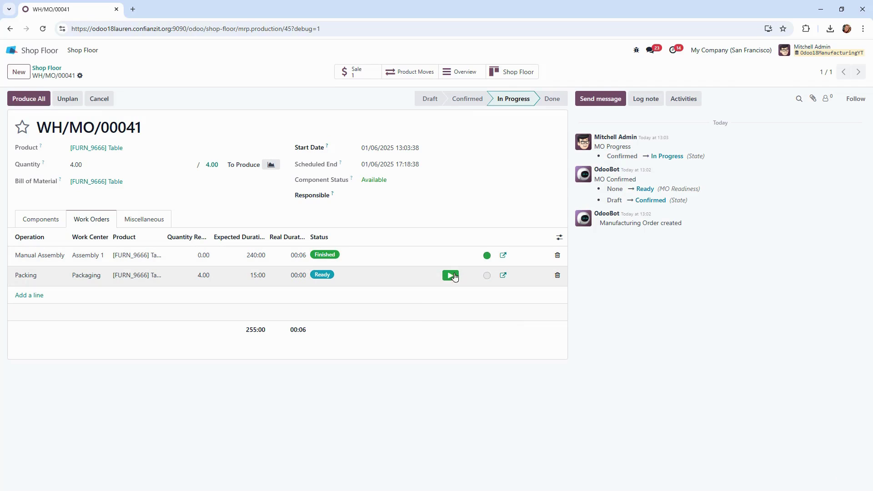
{"action": "left_click", "coordinate": [486, 277]}
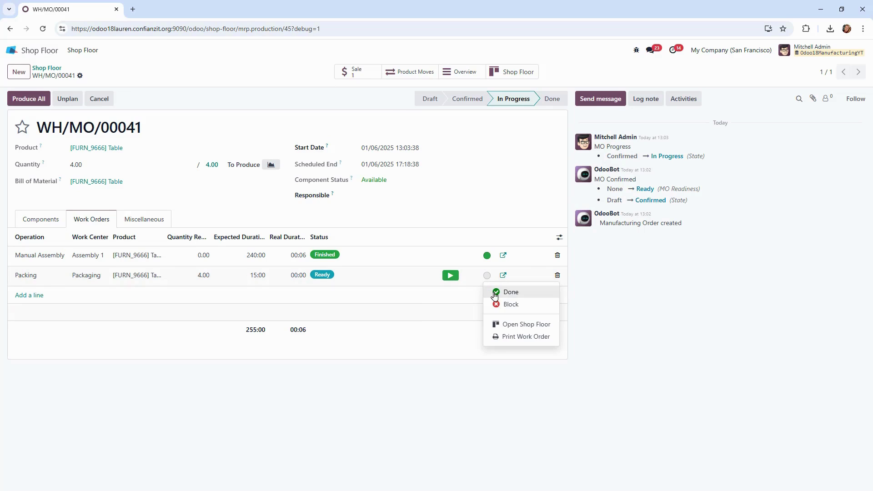
{"action": "left_click", "coordinate": [495, 293]}
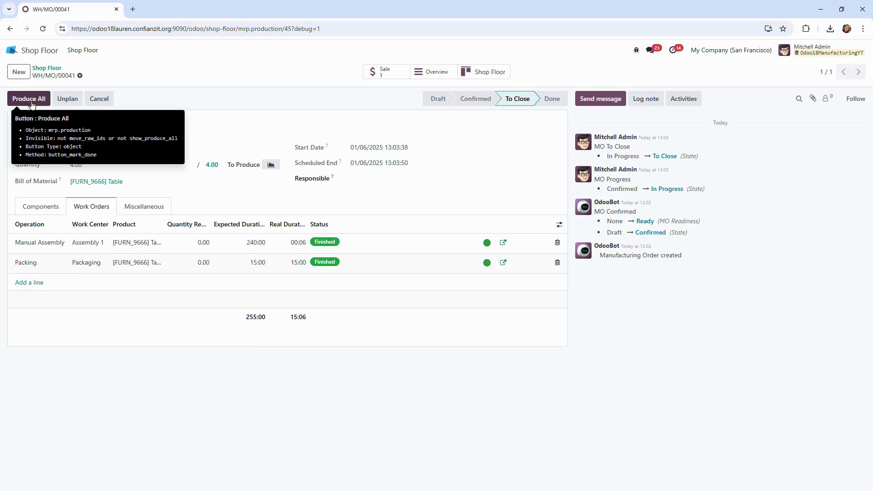
{"action": "left_click", "coordinate": [29, 99]}
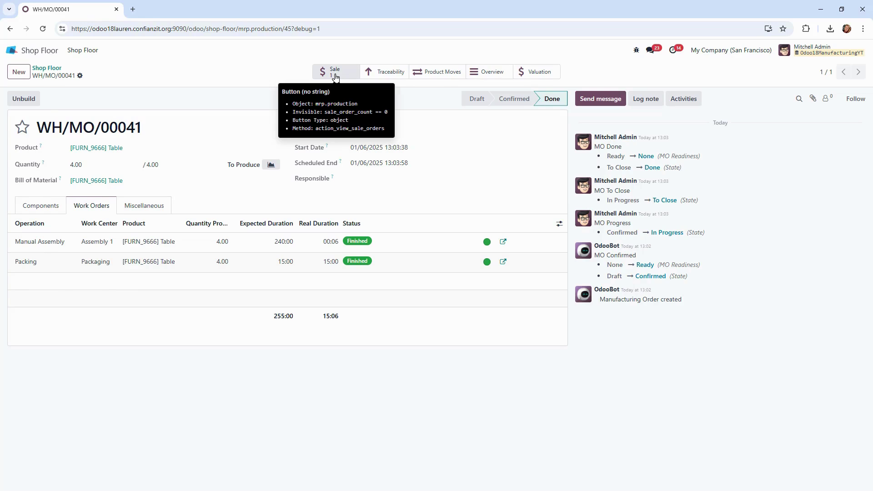
Find delivery WH/OUT/00029 by searching '41' among Inventory's To Deliver orders and validate it
{"action": "left_click", "coordinate": [335, 72]}
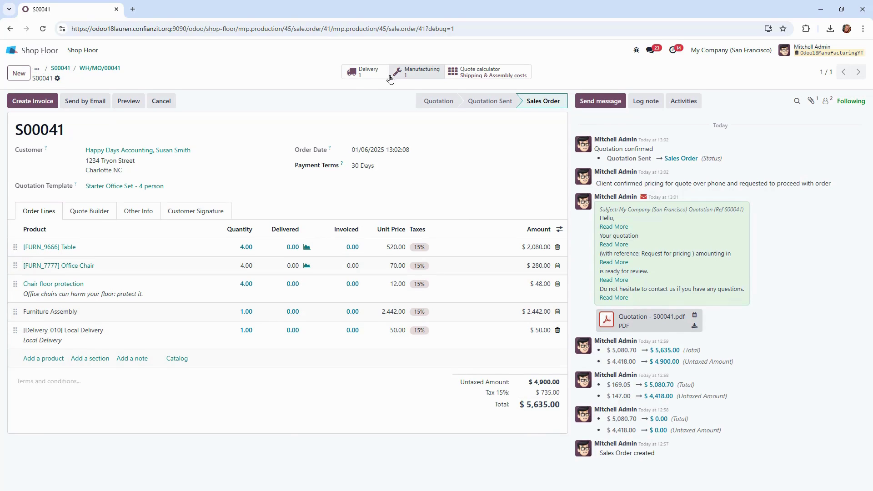
{"action": "left_click", "coordinate": [10, 50]}
{"action": "left_click", "coordinate": [395, 164]}
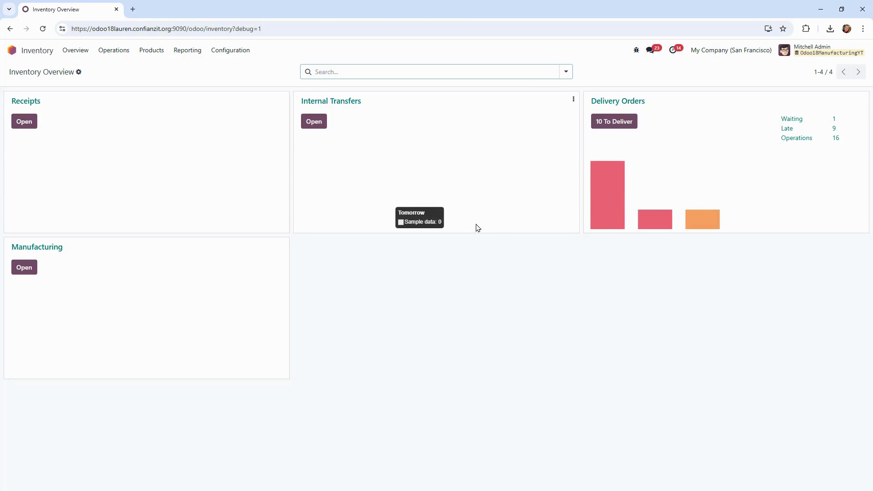
{"action": "left_click", "coordinate": [620, 121]}
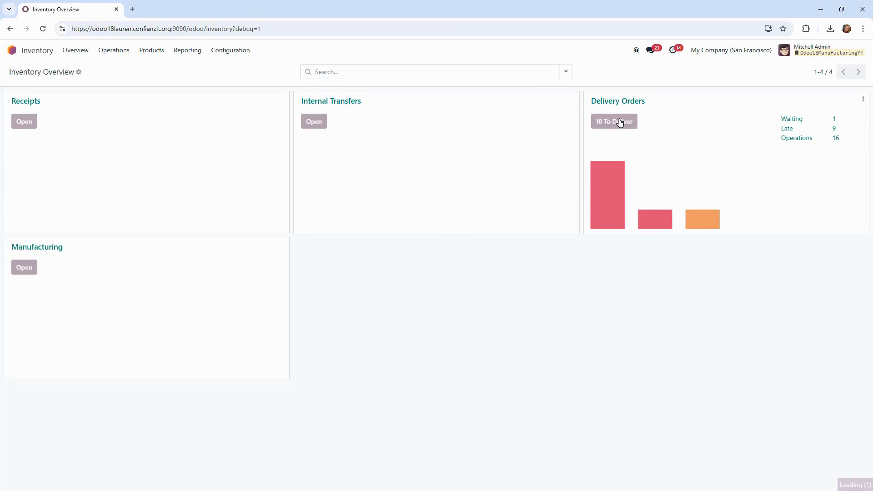
{"action": "left_click", "coordinate": [581, 71]}
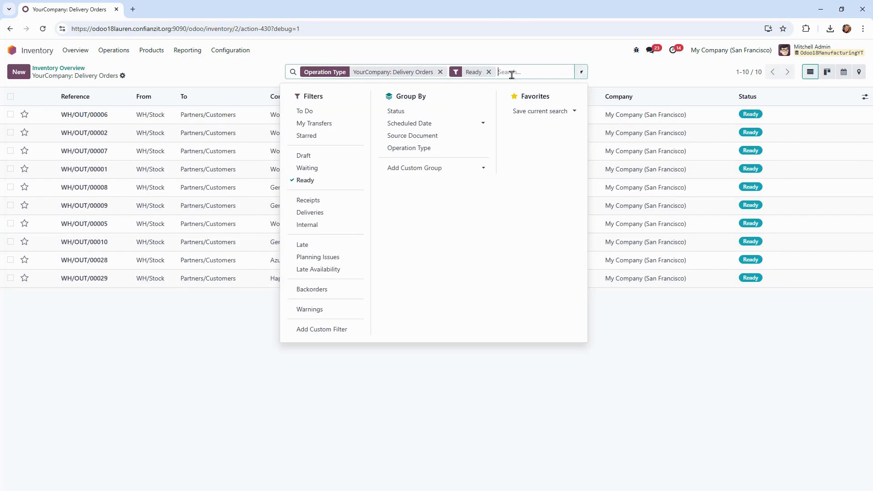
{"action": "type", "text": "41"}
{"action": "key", "text": "Return"}
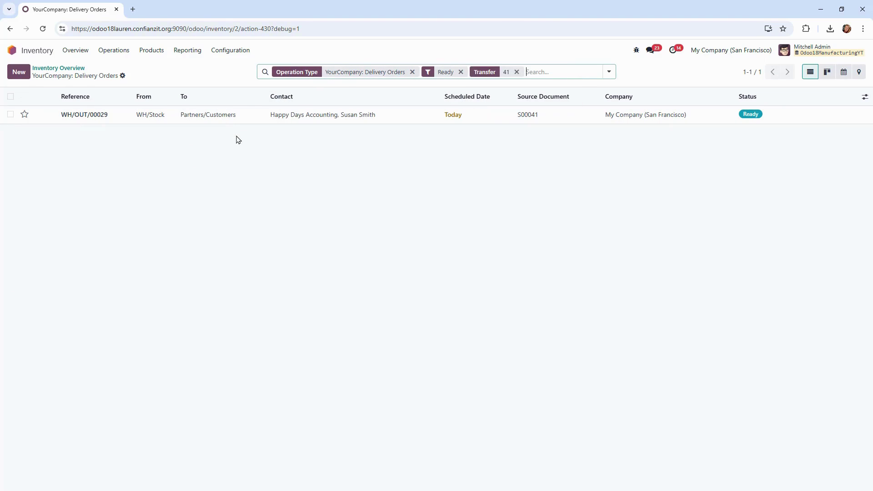
{"action": "left_click", "coordinate": [728, 117]}
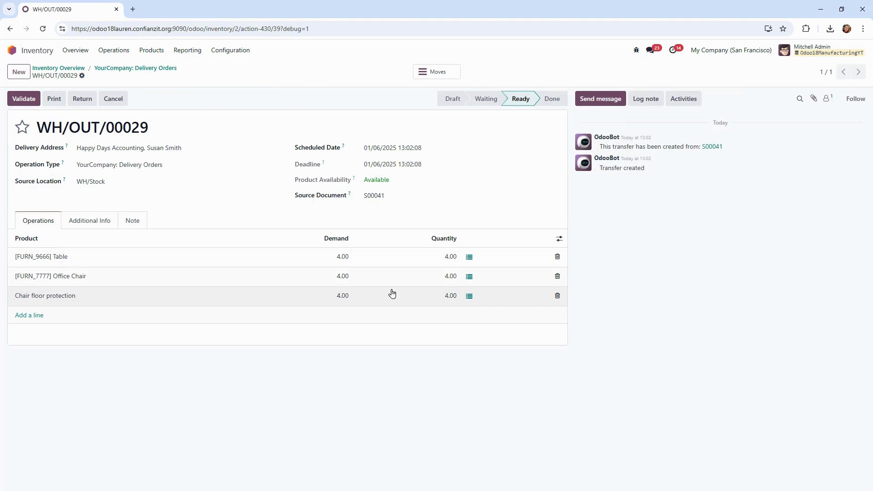
{"action": "left_click", "coordinate": [18, 104]}
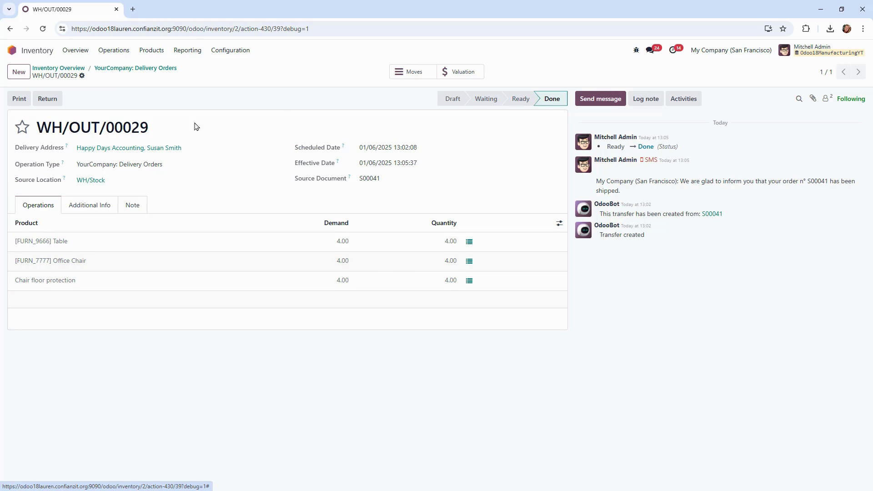
Create a regular draft invoice from S00041 and review its Journal Items and Other Info
{"action": "left_click", "coordinate": [11, 51]}
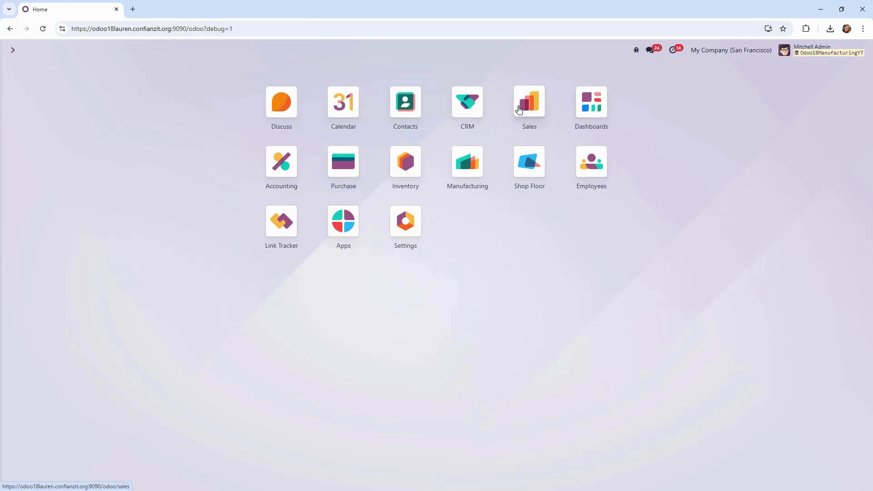
{"action": "left_click", "coordinate": [518, 109]}
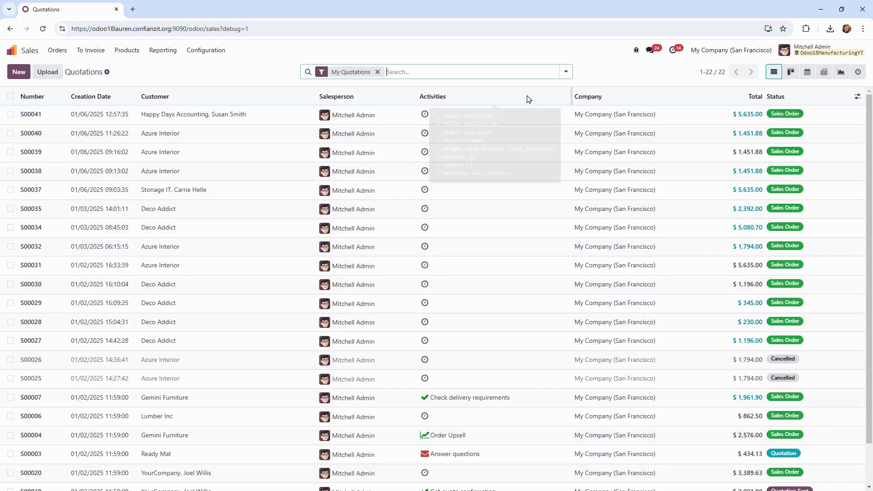
{"action": "left_click", "coordinate": [294, 121]}
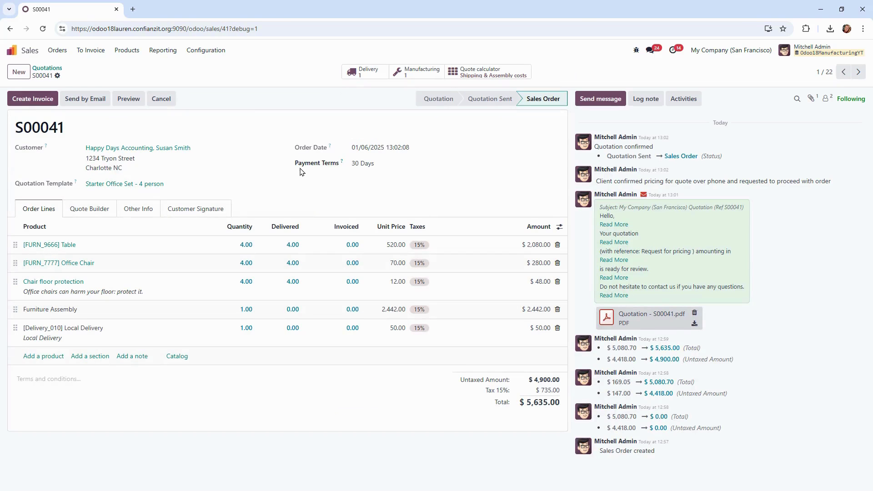
{"action": "left_click", "coordinate": [46, 99]}
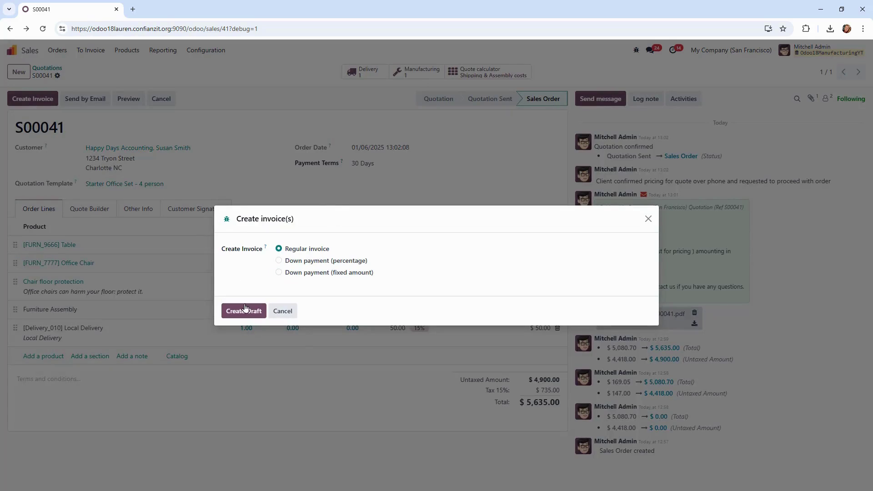
{"action": "left_click", "coordinate": [244, 311]}
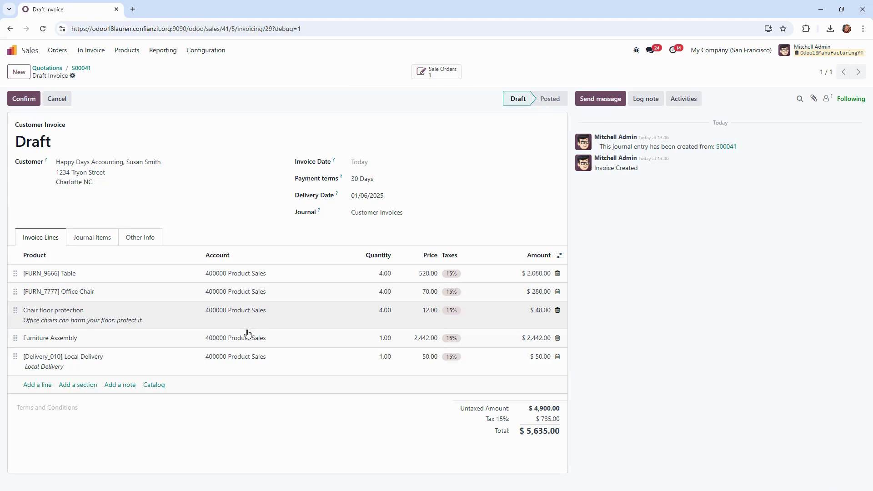
{"action": "left_click", "coordinate": [90, 239]}
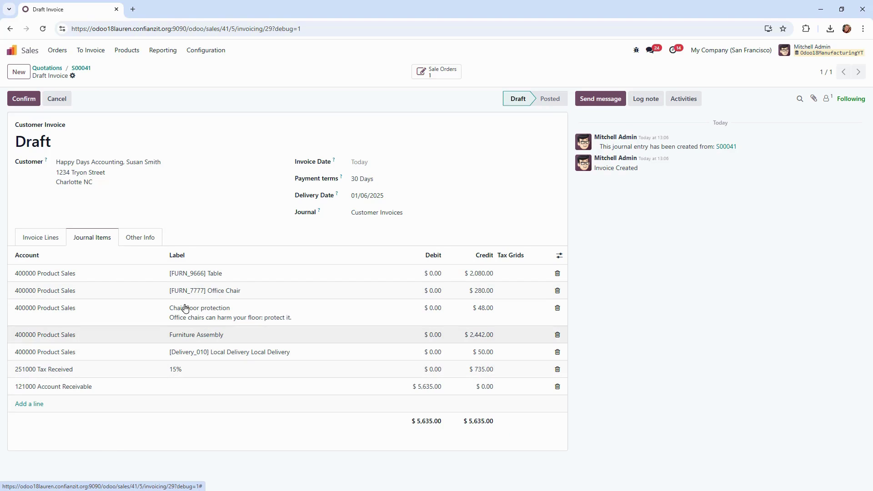
{"action": "left_click", "coordinate": [137, 246]}
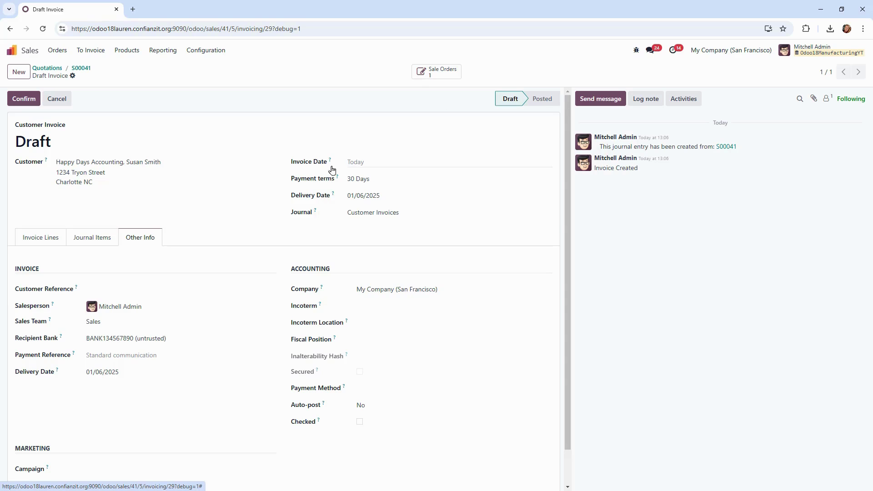
{"action": "left_click", "coordinate": [24, 100]}
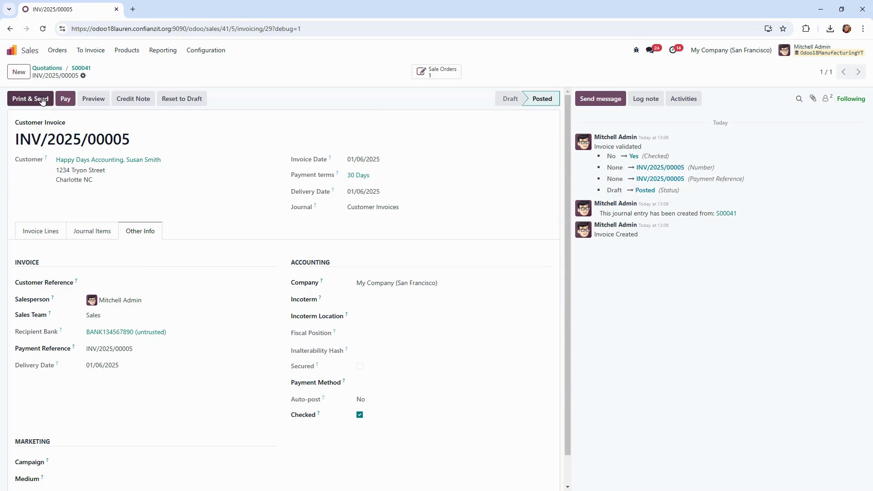
{"action": "left_click", "coordinate": [47, 230]}
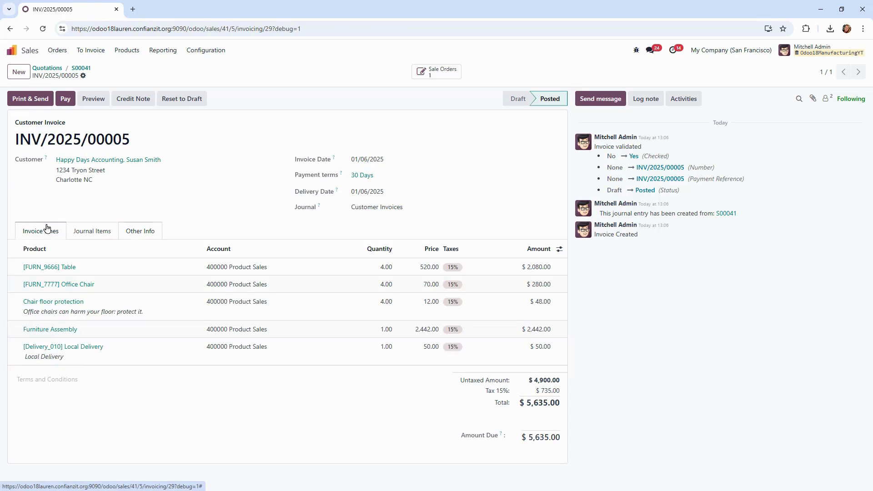
{"action": "left_click", "coordinate": [35, 99]}
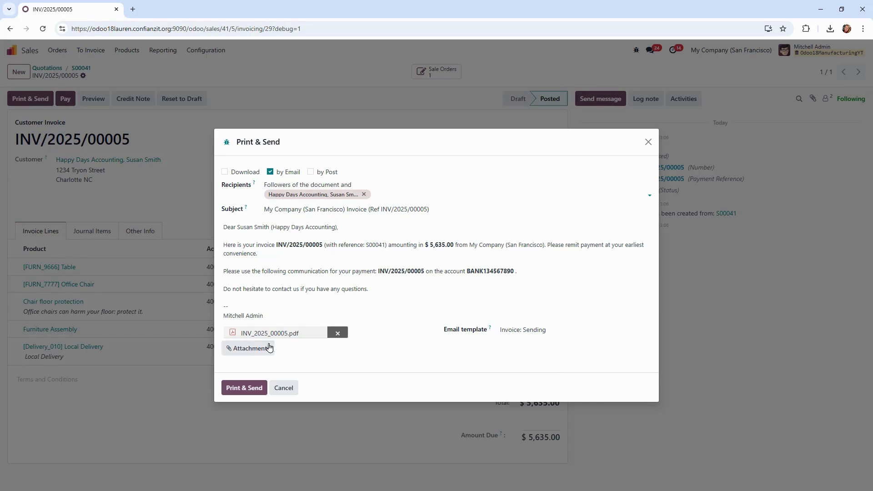
{"action": "right_click", "coordinate": [245, 389]}
{"action": "left_click", "coordinate": [242, 390]}
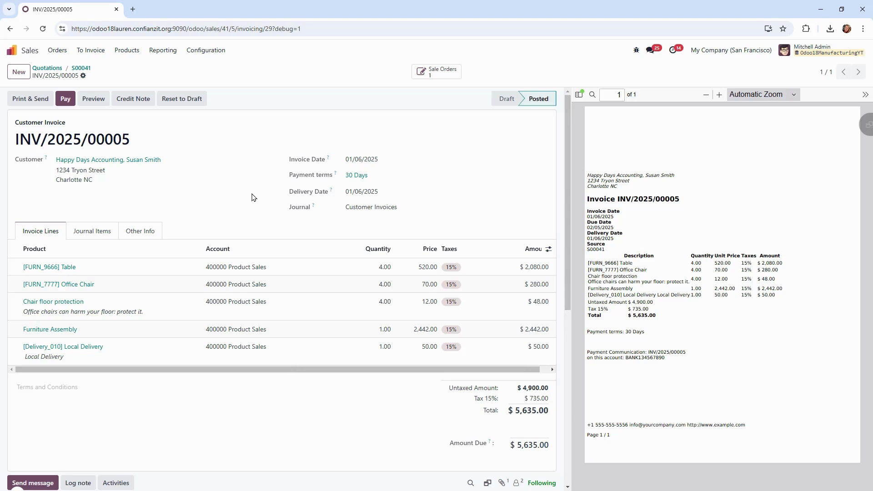
{"action": "scroll", "coordinate": [253, 197], "scroll_direction": "down", "scroll_amount": 6}
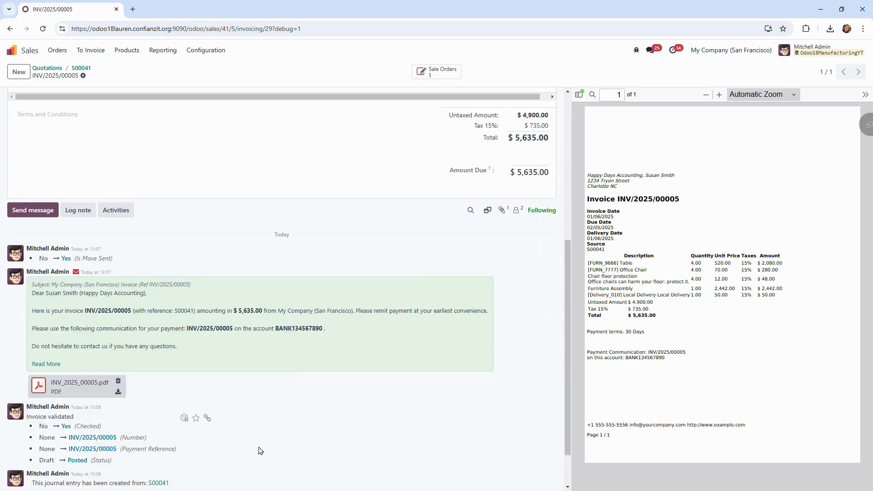
{"action": "scroll", "coordinate": [257, 449], "scroll_direction": "down", "scroll_amount": 1}
{"action": "scroll", "coordinate": [256, 436], "scroll_direction": "up", "scroll_amount": 7}
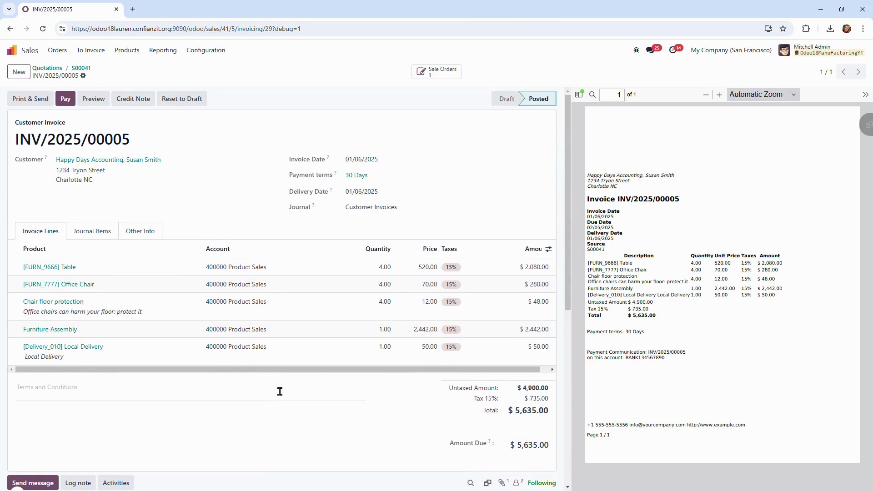
Open INV/2025/00005 from Accounting's unpaid invoices and register the $5,635.00 Bank payment
{"action": "left_click", "coordinate": [12, 50]}
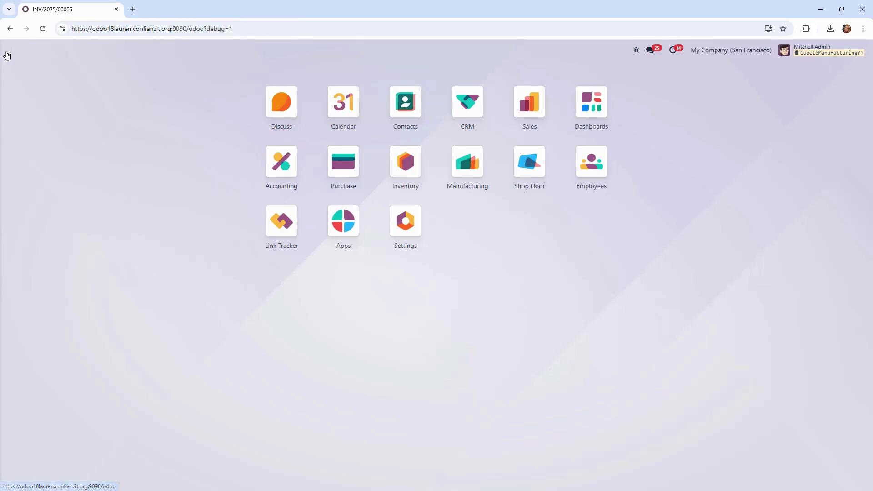
{"action": "left_click", "coordinate": [289, 176]}
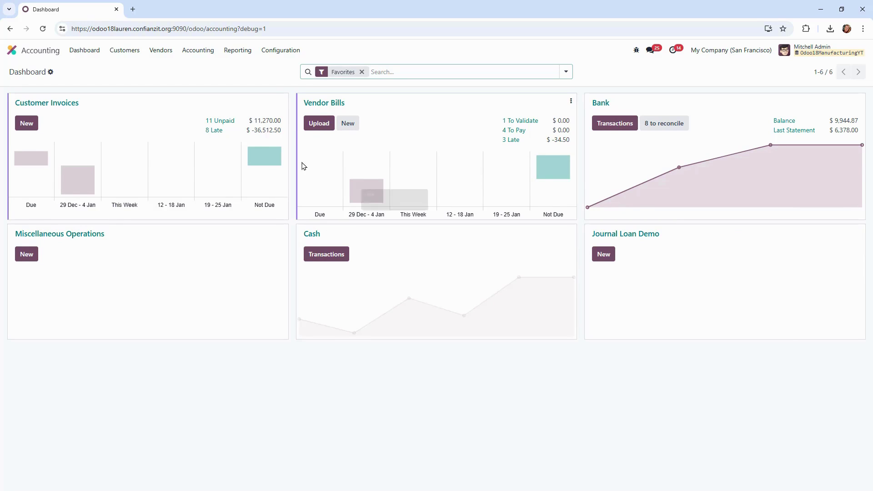
{"action": "left_click", "coordinate": [227, 124]}
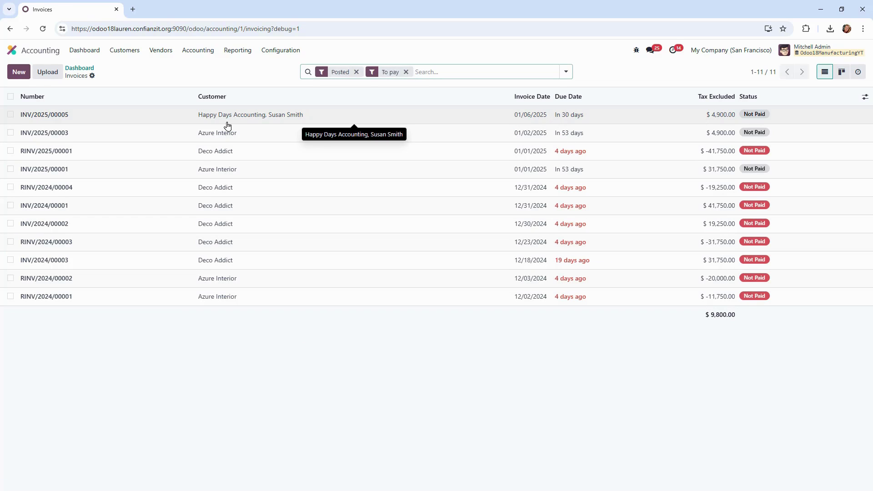
{"action": "left_click", "coordinate": [227, 122]}
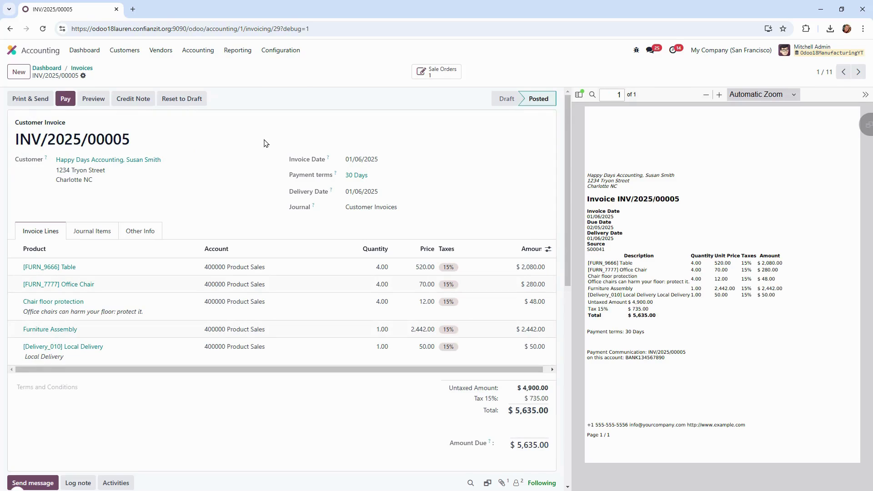
{"action": "scroll", "coordinate": [252, 148], "scroll_direction": "down", "scroll_amount": 1}
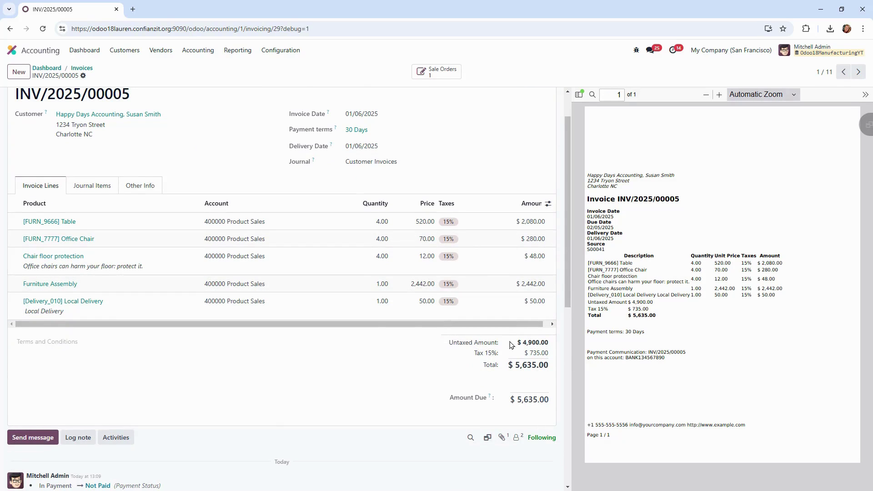
{"action": "scroll", "coordinate": [363, 309], "scroll_direction": "up", "scroll_amount": 1}
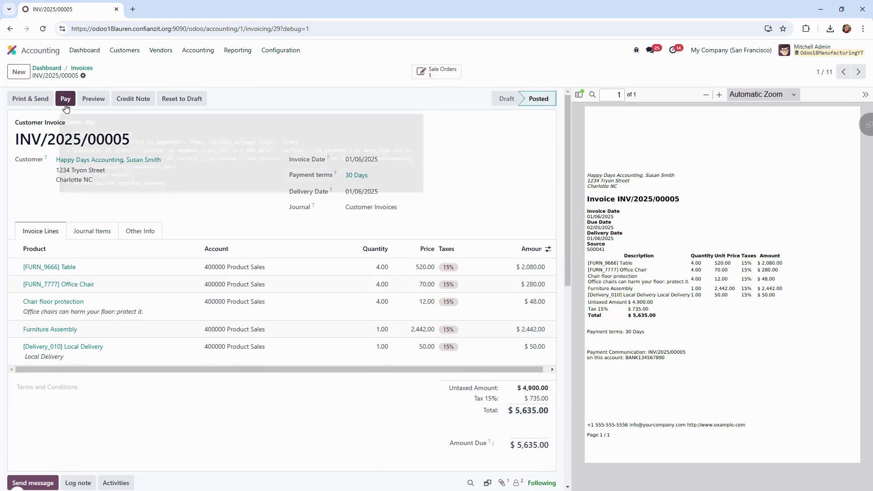
{"action": "left_click", "coordinate": [65, 99]}
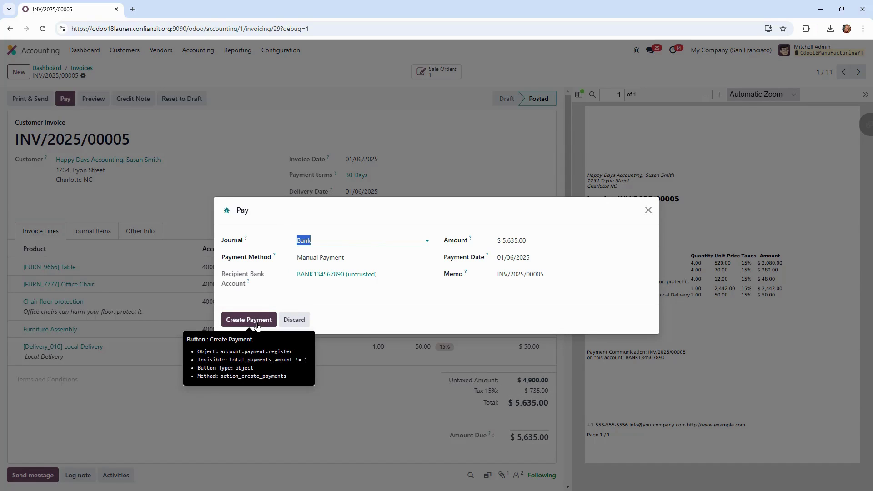
{"action": "left_click", "coordinate": [257, 326]}
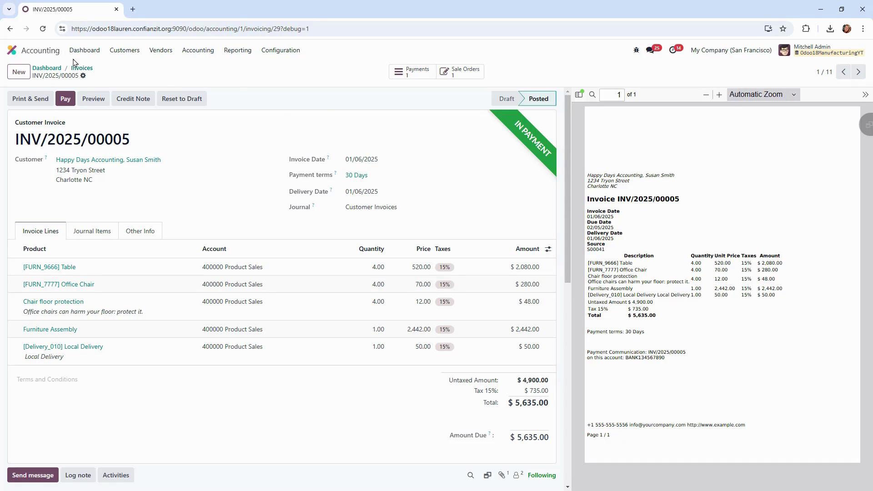
Return to the Accounting dashboard (10 unpaid invoices, $5,635.00) and browse the Customers, Vendors and Reporting menus
{"action": "left_click", "coordinate": [88, 53]}
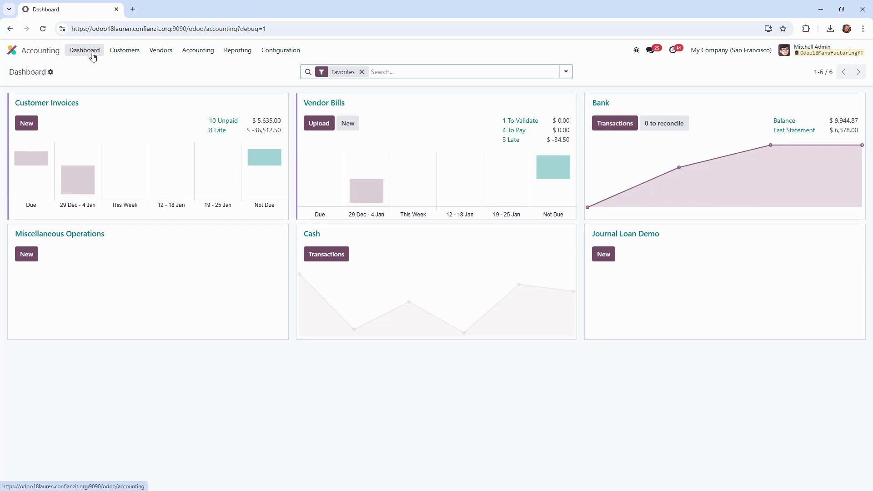
{"action": "left_click", "coordinate": [123, 51]}
{"action": "left_click", "coordinate": [155, 54]}
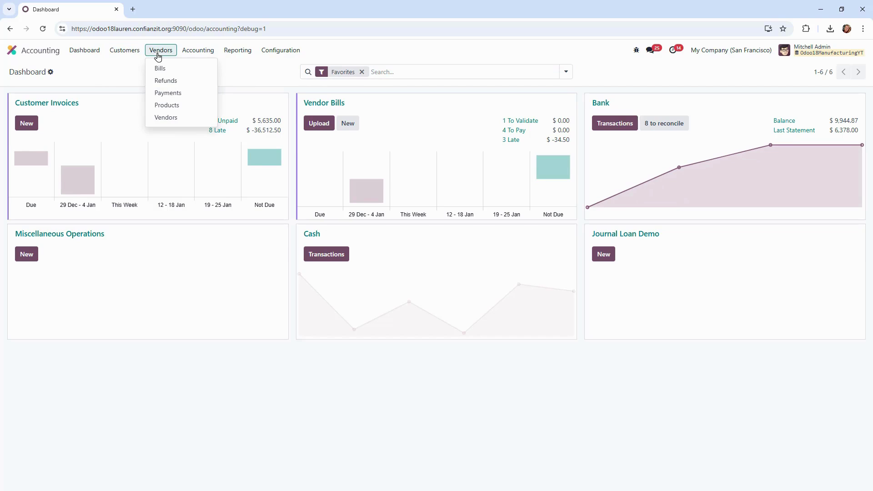
{"action": "mouse_move", "coordinate": [180, 55]}
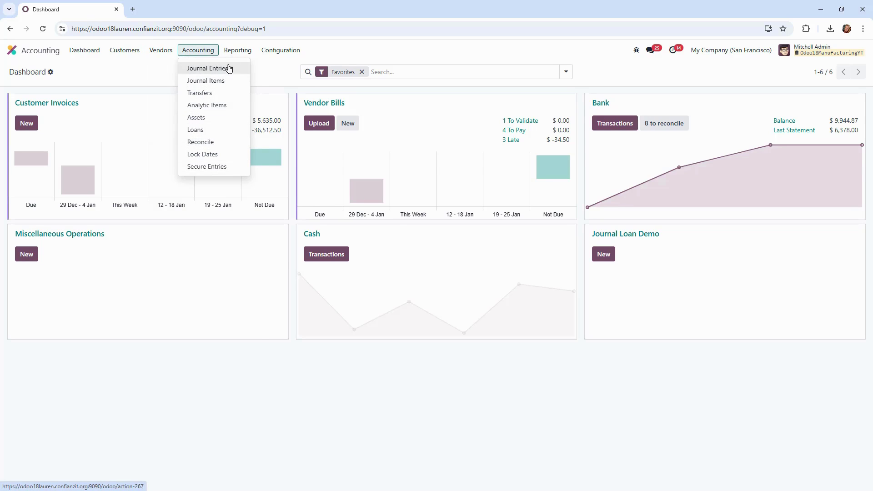
{"action": "mouse_move", "coordinate": [236, 51]}
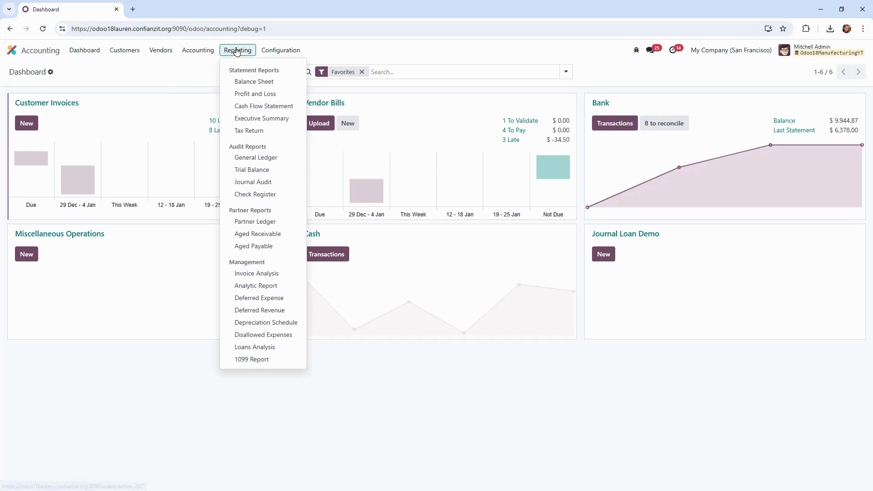
View the 2025 Profit and Loss report (net profit 2,102.50) and review its comparison and period options
{"action": "left_click", "coordinate": [280, 95]}
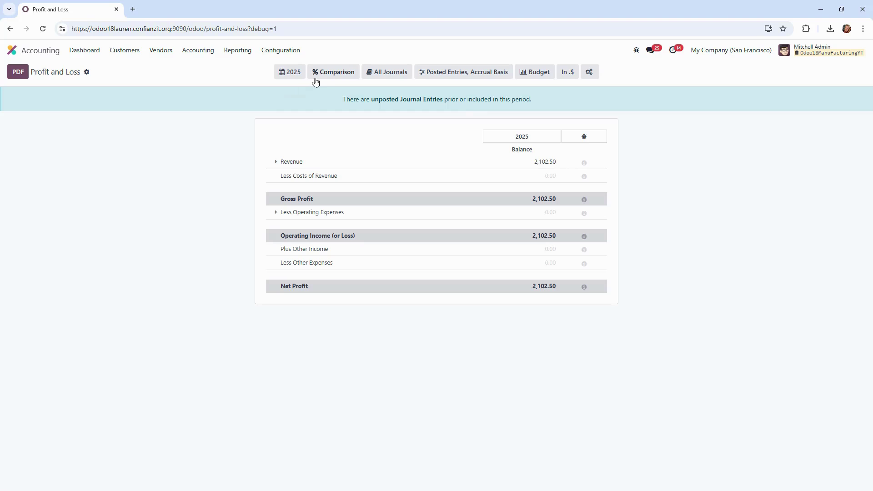
{"action": "left_click", "coordinate": [319, 75]}
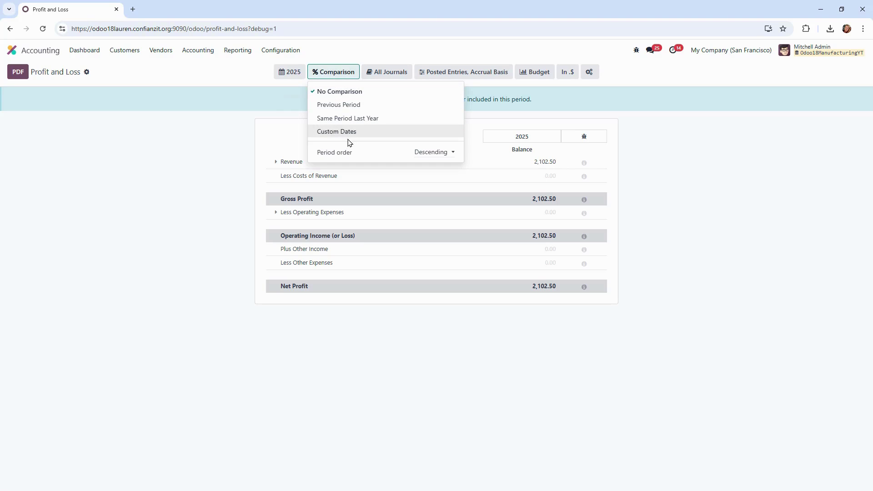
{"action": "left_click", "coordinate": [285, 73]}
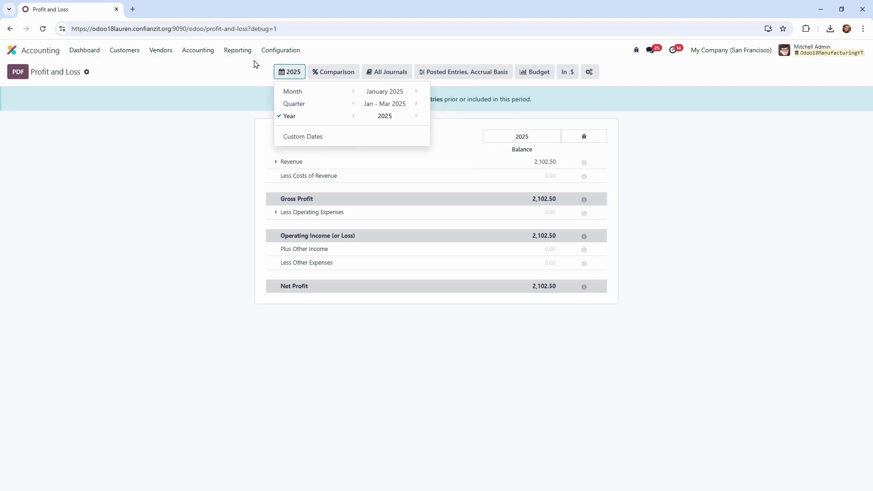
{"action": "left_click", "coordinate": [241, 52]}
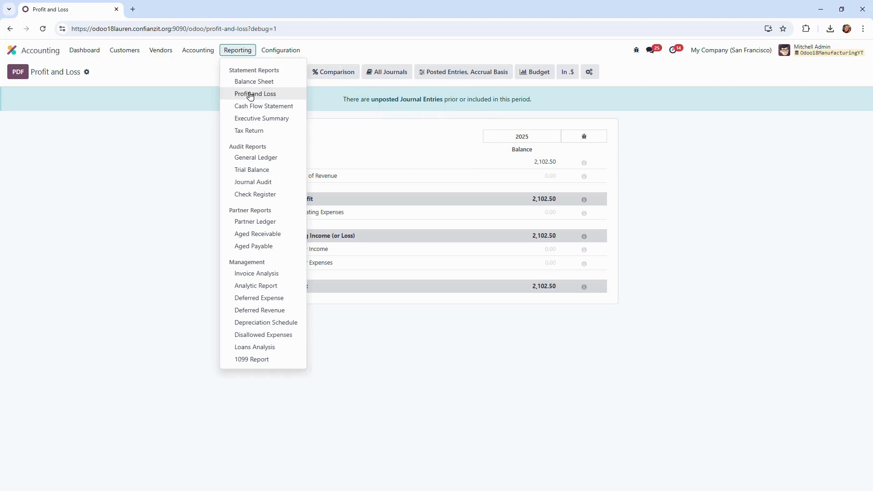
Show the January 2025 General Ledger with every account unfolded into journal lines, including INV/2025/00005
{"action": "left_click", "coordinate": [273, 160]}
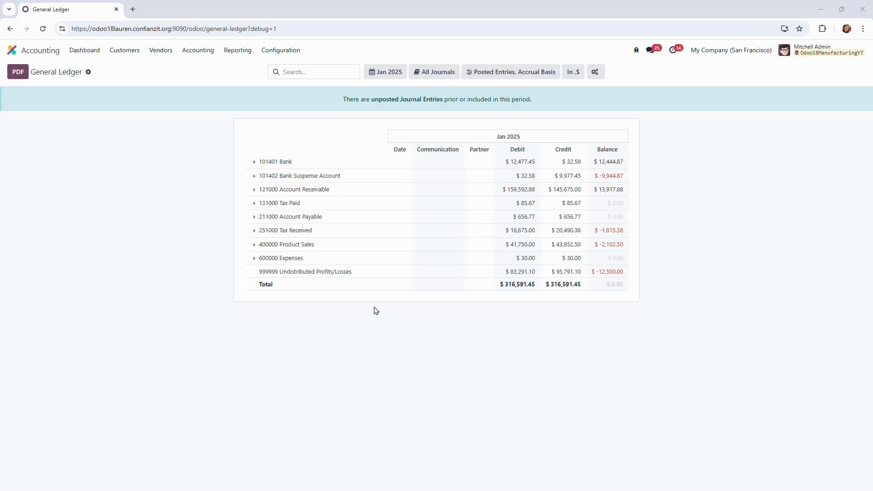
{"action": "left_click", "coordinate": [511, 76]}
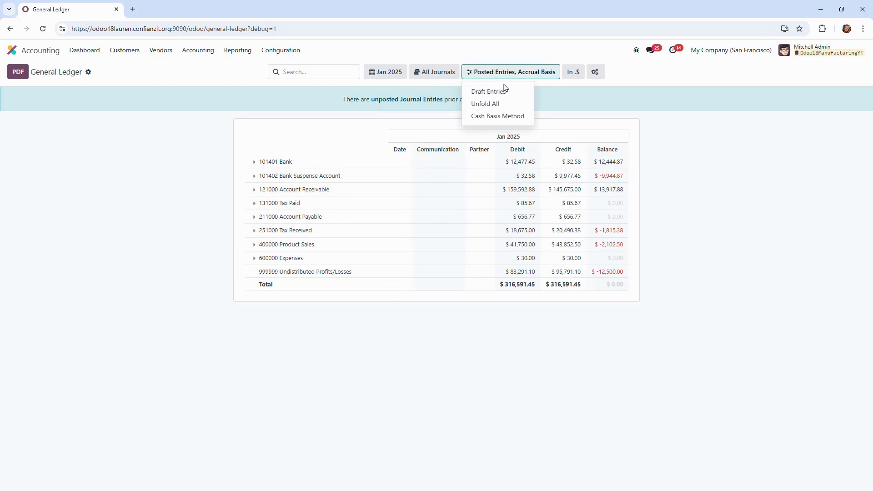
{"action": "left_click", "coordinate": [495, 106]}
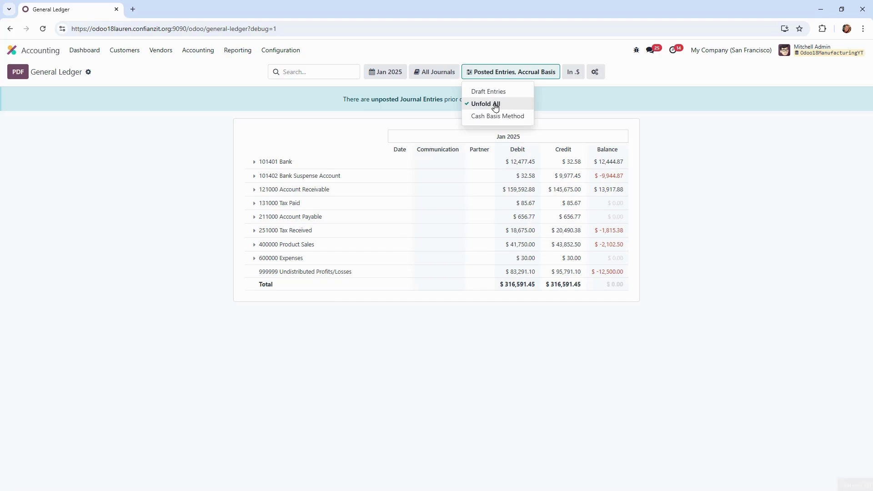
{"action": "scroll", "coordinate": [282, 194], "scroll_direction": "down", "scroll_amount": 5}
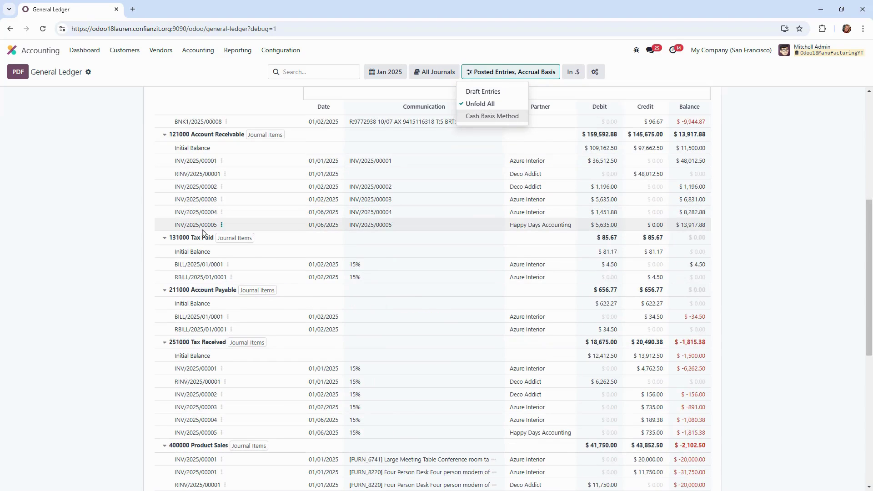